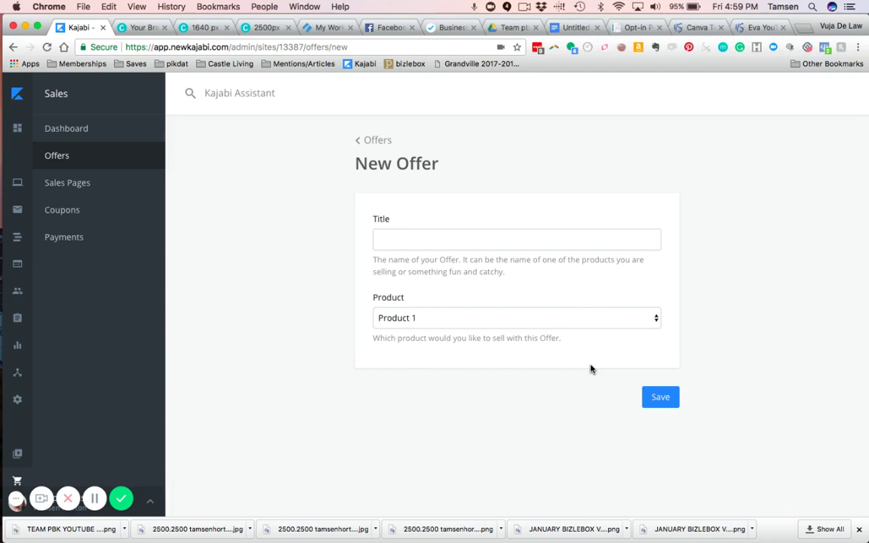
Create a new offer with Product 1 titled 'Currency Offer USD'
{"action": "left_click", "coordinate": [453, 236]}
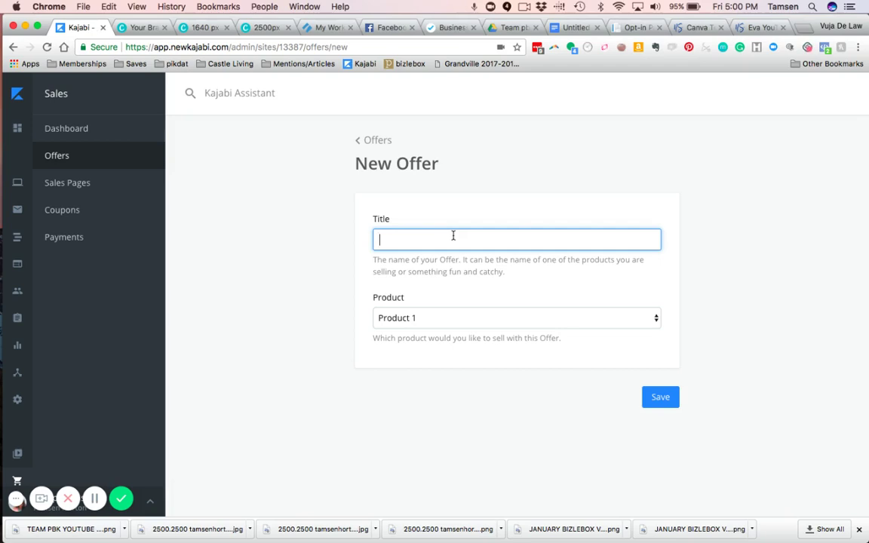
{"action": "type", "text": "Currency "}
{"action": "type", "text": "Offer USD"}
{"action": "left_click", "coordinate": [658, 398]}
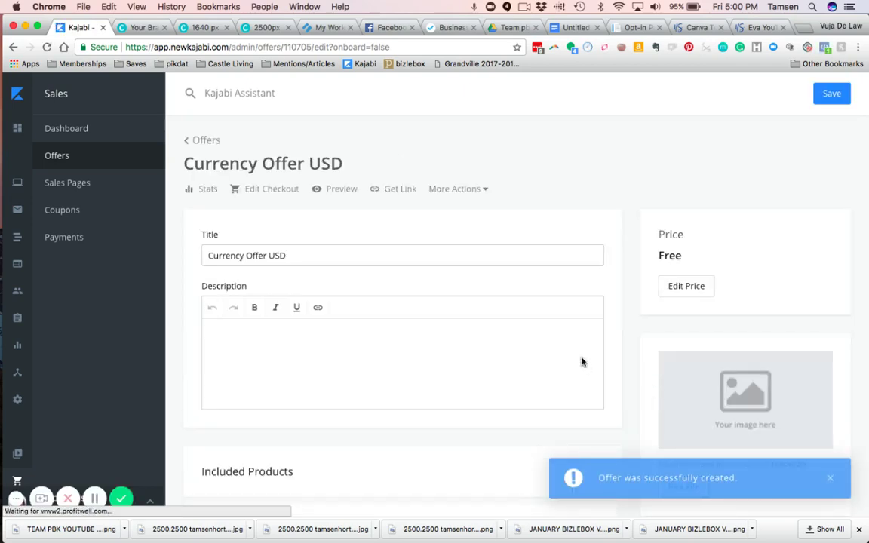
Change Currency Offer USD from Free to a one-time payment of 50.00 USD
{"action": "left_click", "coordinate": [687, 286]}
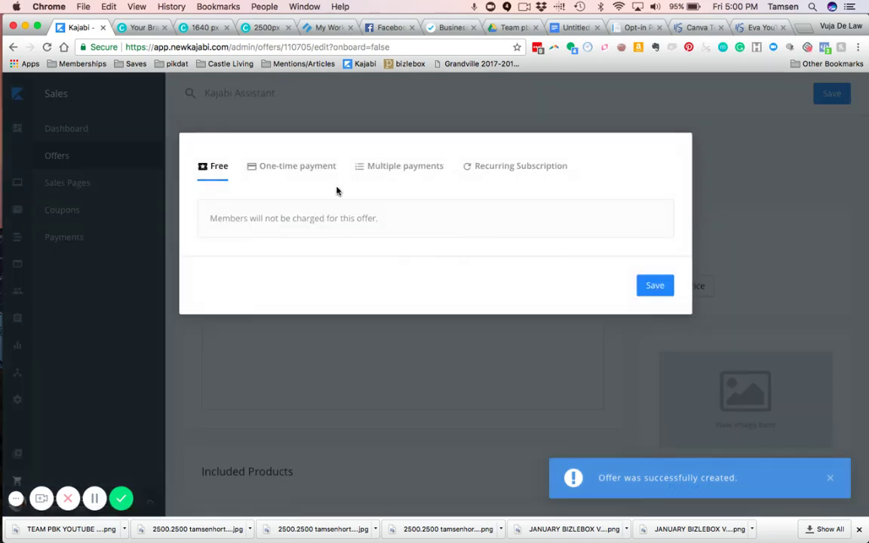
{"action": "left_click", "coordinate": [300, 168]}
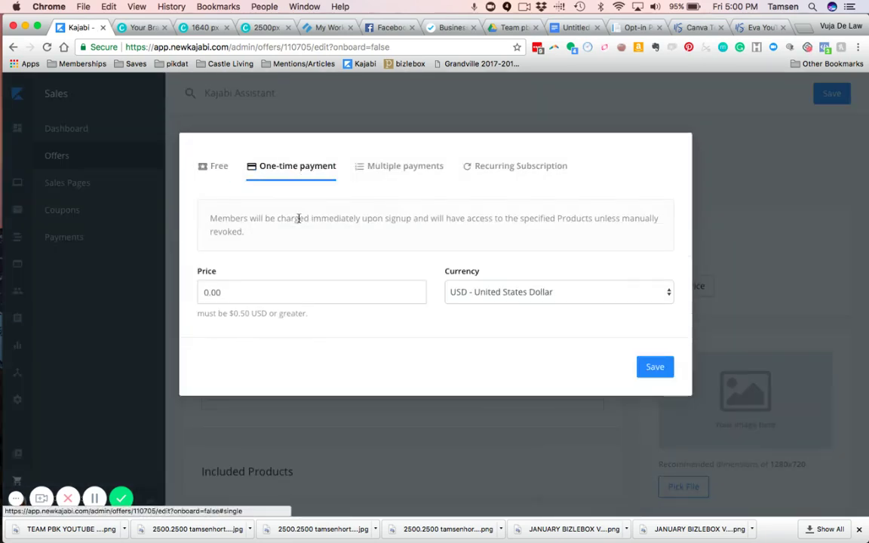
{"action": "left_click", "coordinate": [264, 291]}
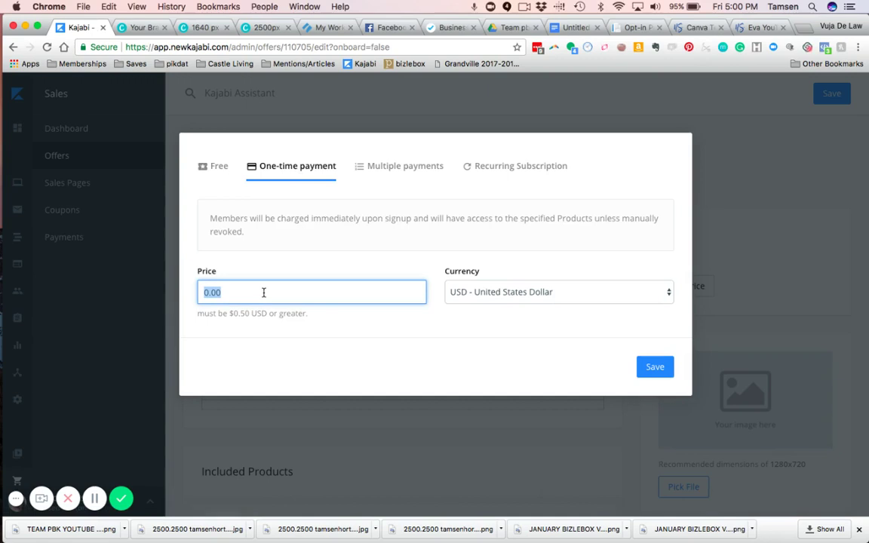
{"action": "type", "text": "50.00"}
{"action": "left_click", "coordinate": [650, 369]}
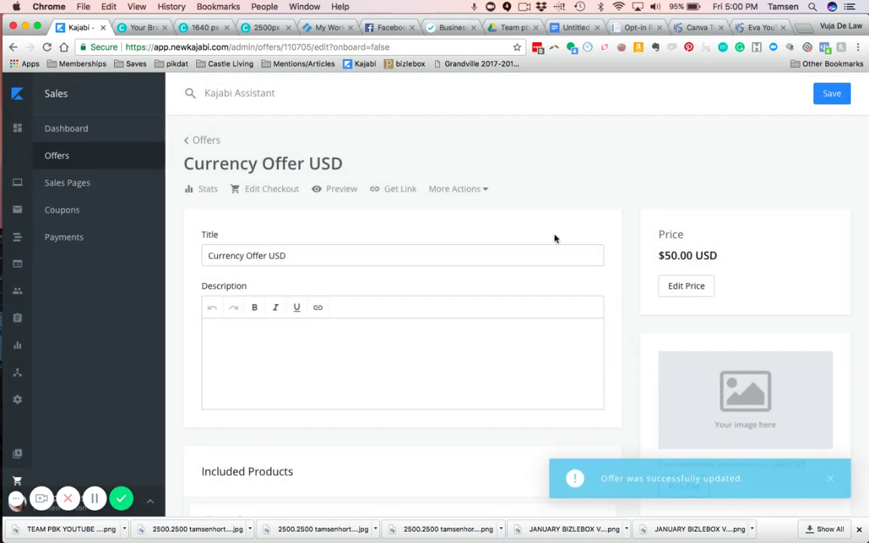
Start a new offer via the Kajabi Assistant 'offer' search and title it 'Currency Offer UK$'
{"action": "left_click", "coordinate": [250, 92]}
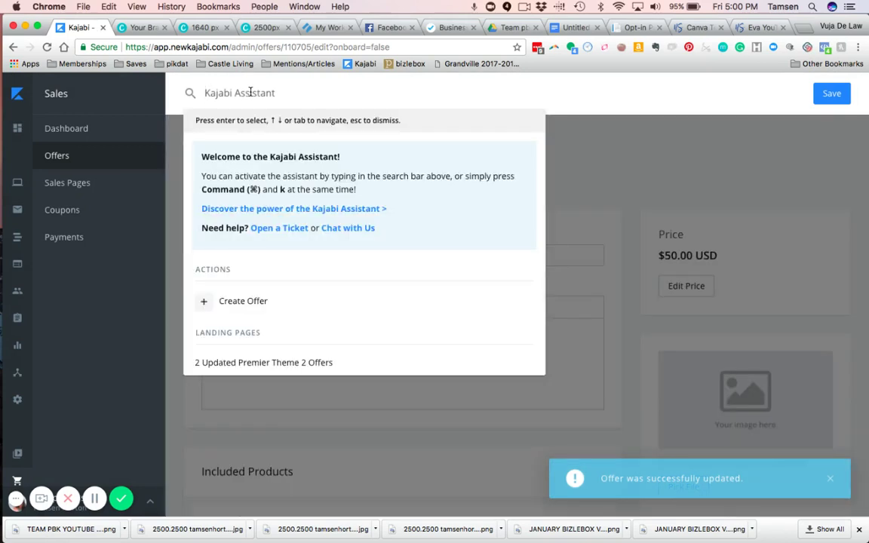
{"action": "type", "text": "offer"}
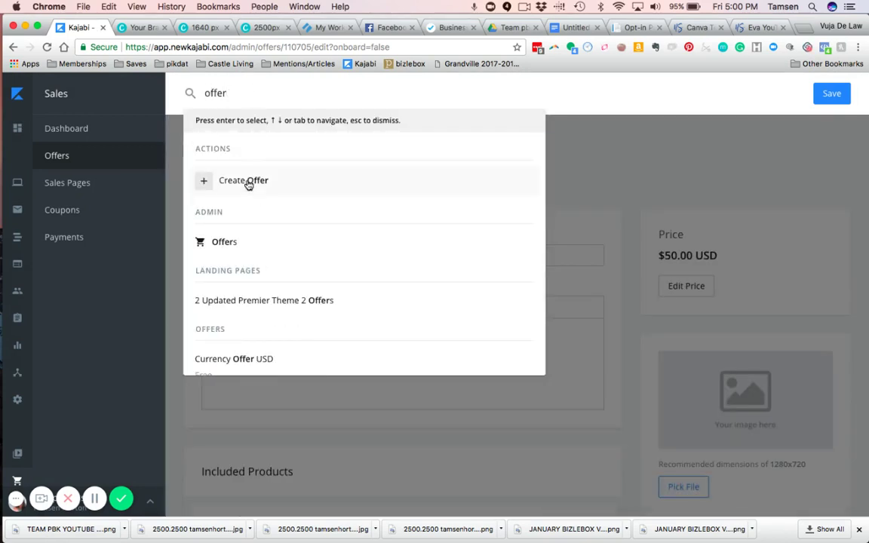
{"action": "left_click", "coordinate": [242, 191]}
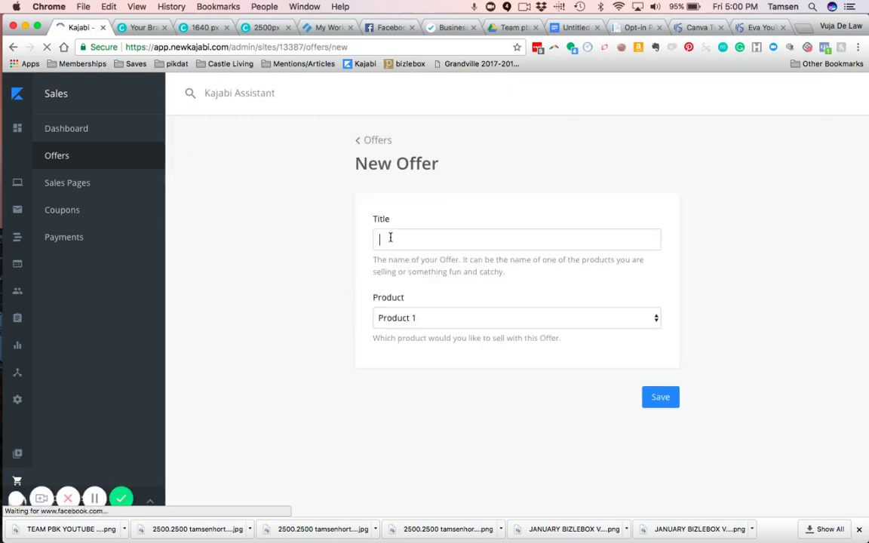
{"action": "left_click", "coordinate": [390, 238]}
{"action": "type", "text": "Cu"}
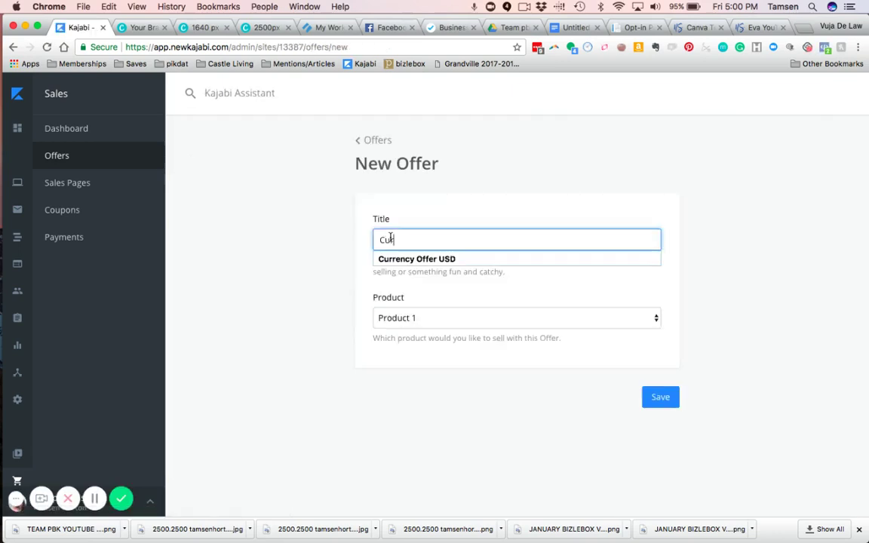
{"action": "type", "text": "rrency o"}
{"action": "key", "text": "BackSpace"}
{"action": "type", "text": "Offer U"}
{"action": "type", "text": "K$"}
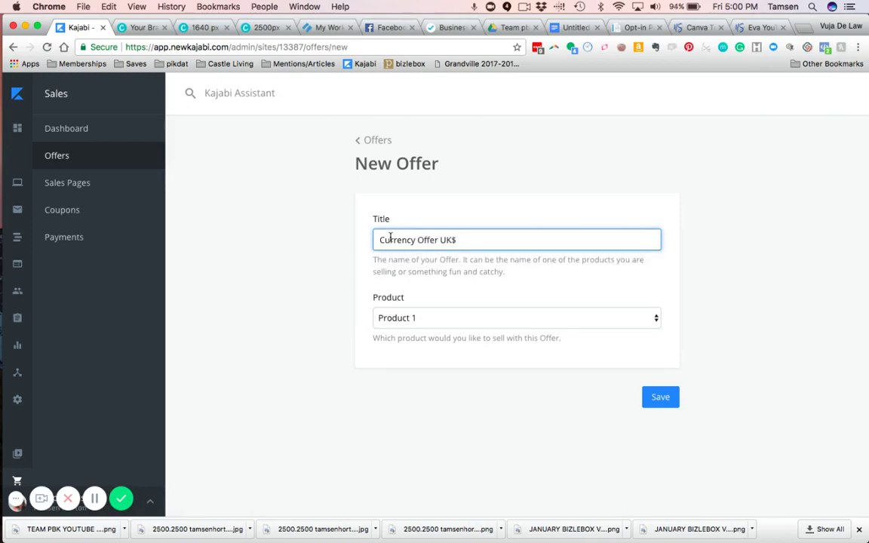
{"action": "left_click", "coordinate": [664, 396]}
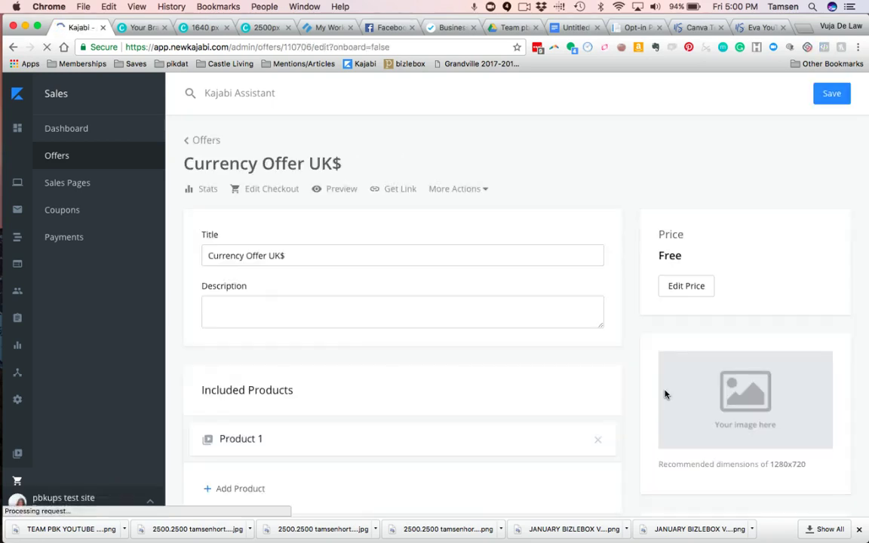
Replace the Free price with a one-time 50.00 payment in GBP - British Pound
{"action": "left_click", "coordinate": [688, 286]}
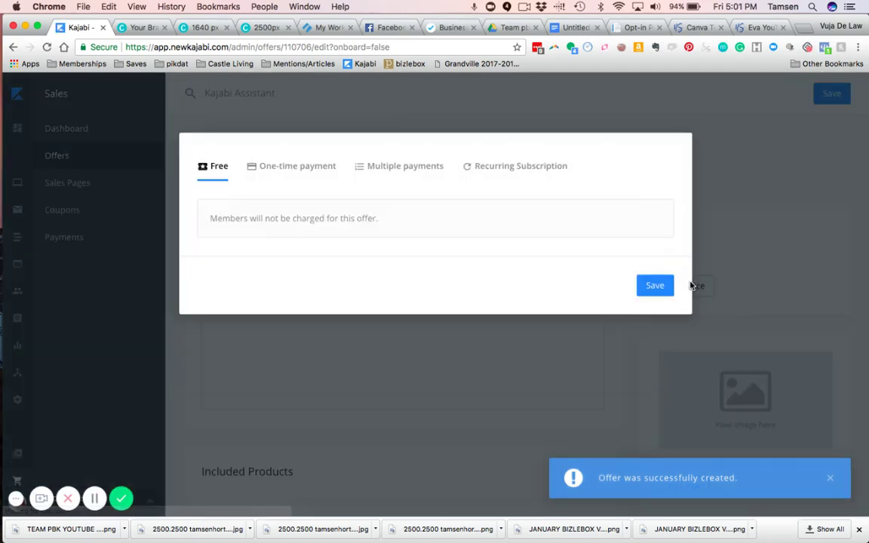
{"action": "left_click", "coordinate": [316, 166]}
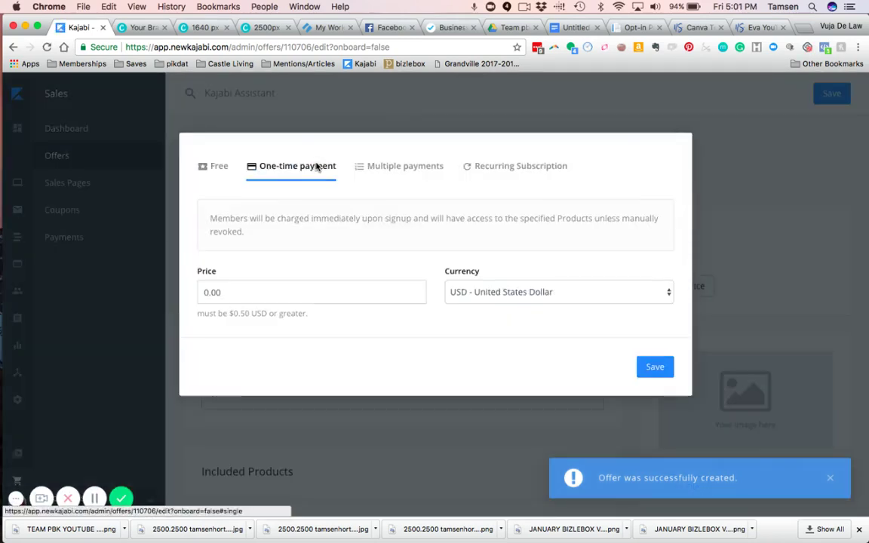
{"action": "left_click", "coordinate": [268, 293]}
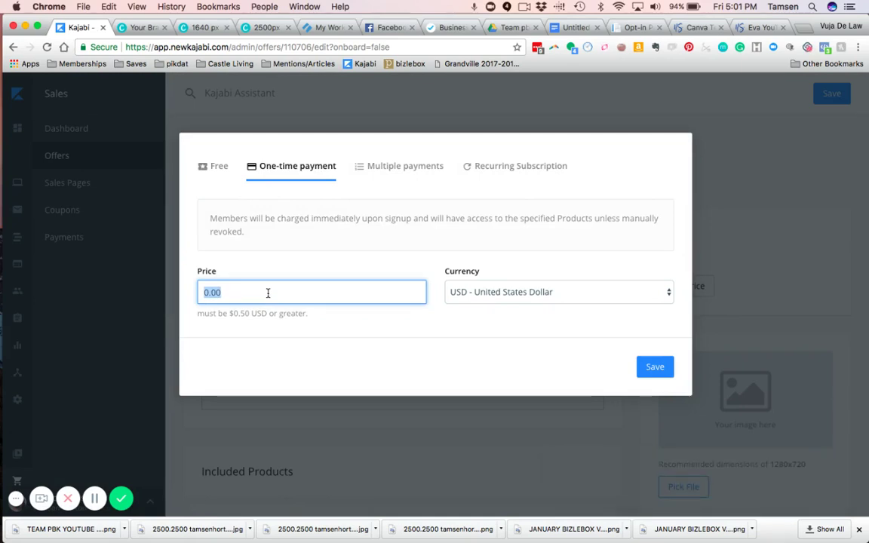
{"action": "type", "text": "50.00"}
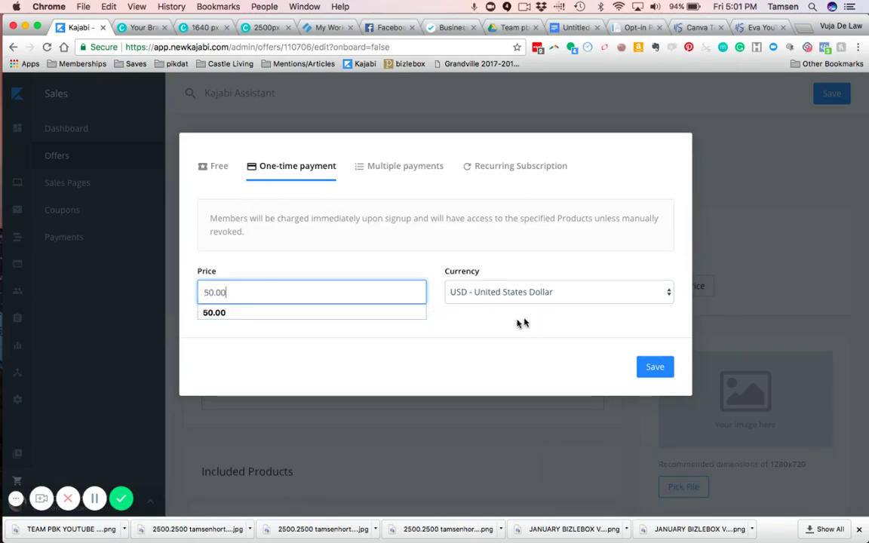
{"action": "left_click", "coordinate": [668, 299]}
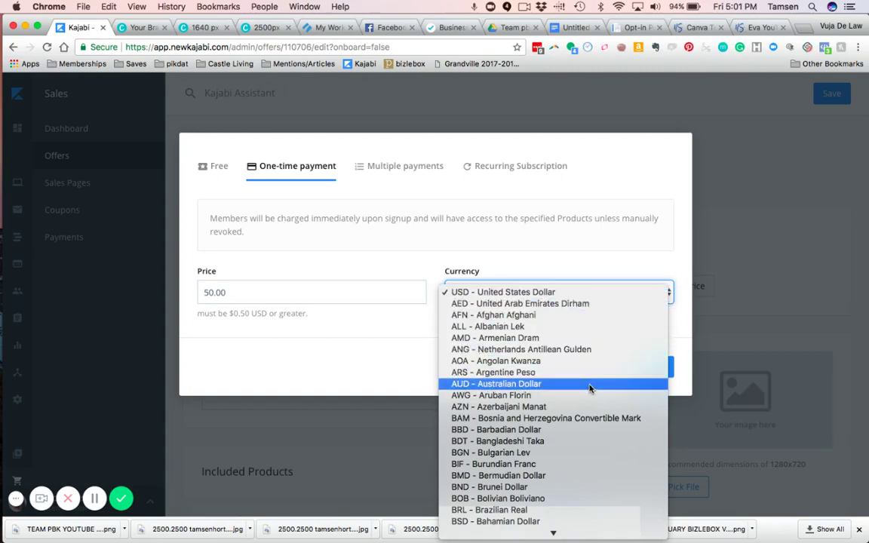
{"action": "scroll", "coordinate": [590, 389], "scroll_direction": "down", "scroll_amount": 1}
{"action": "scroll", "coordinate": [590, 388], "scroll_direction": "down", "scroll_amount": 2}
{"action": "scroll", "coordinate": [590, 389], "scroll_direction": "down", "scroll_amount": 3}
{"action": "scroll", "coordinate": [589, 388], "scroll_direction": "down", "scroll_amount": 5}
{"action": "scroll", "coordinate": [589, 389], "scroll_direction": "down", "scroll_amount": 5}
{"action": "scroll", "coordinate": [590, 388], "scroll_direction": "down", "scroll_amount": 5}
{"action": "scroll", "coordinate": [590, 388], "scroll_direction": "down", "scroll_amount": 5}
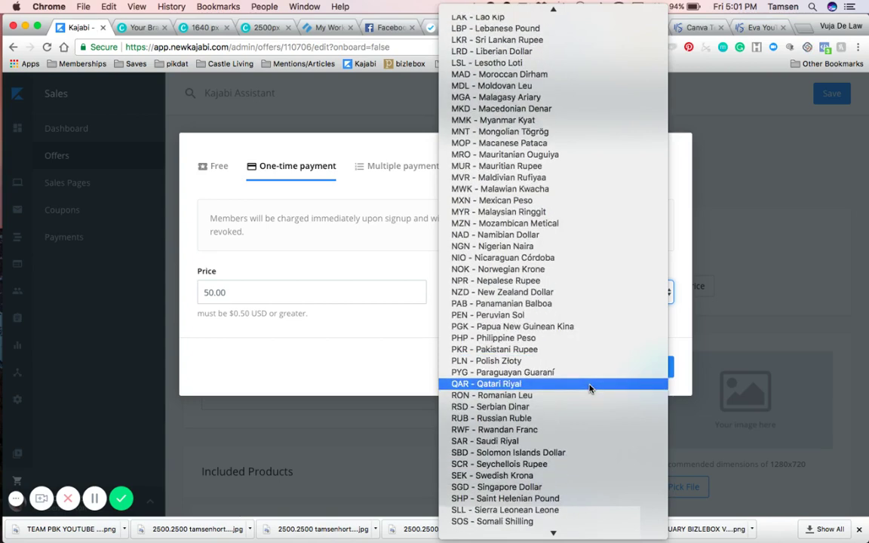
{"action": "scroll", "coordinate": [590, 389], "scroll_direction": "down", "scroll_amount": 5}
{"action": "scroll", "coordinate": [590, 388], "scroll_direction": "down", "scroll_amount": 2}
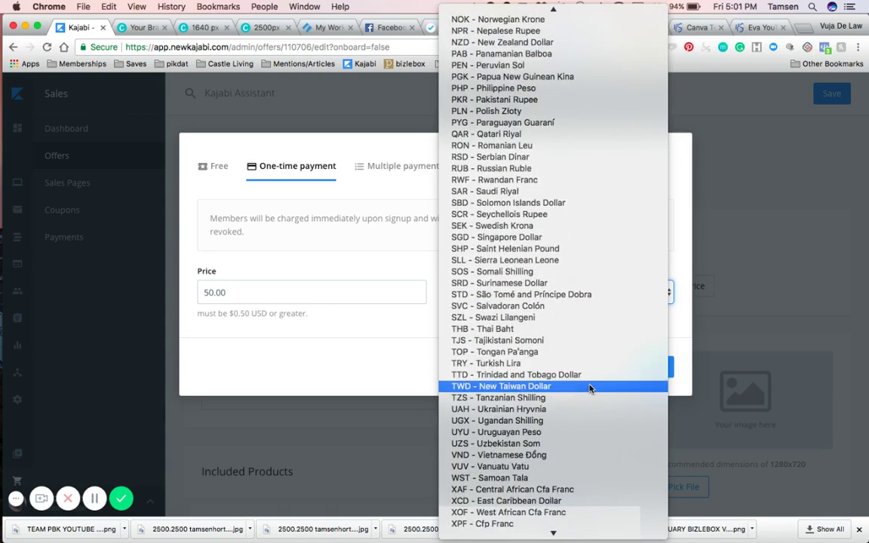
{"action": "scroll", "coordinate": [590, 388], "scroll_direction": "down", "scroll_amount": 1}
{"action": "scroll", "coordinate": [590, 388], "scroll_direction": "down", "scroll_amount": 1}
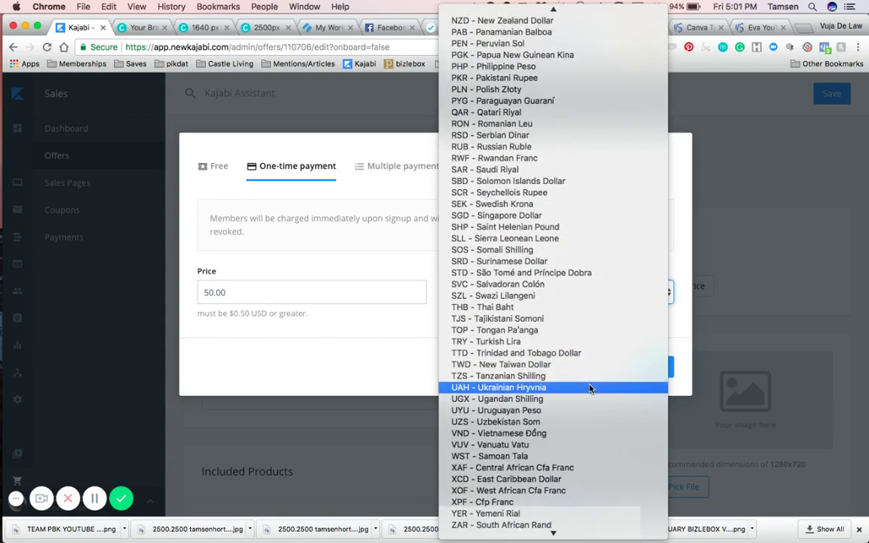
{"action": "scroll", "coordinate": [590, 389], "scroll_direction": "up", "scroll_amount": 10}
{"action": "scroll", "coordinate": [590, 389], "scroll_direction": "up", "scroll_amount": 12}
{"action": "scroll", "coordinate": [590, 388], "scroll_direction": "up", "scroll_amount": 10}
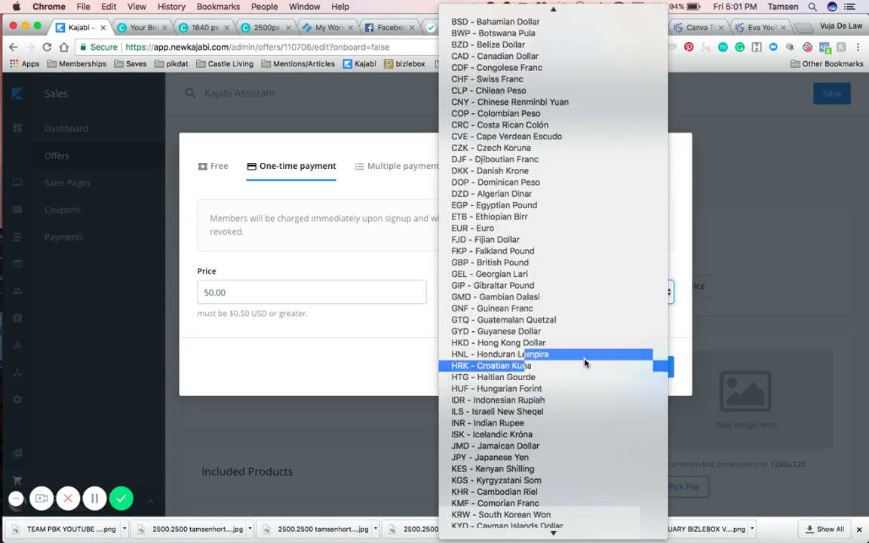
{"action": "left_click", "coordinate": [519, 263]}
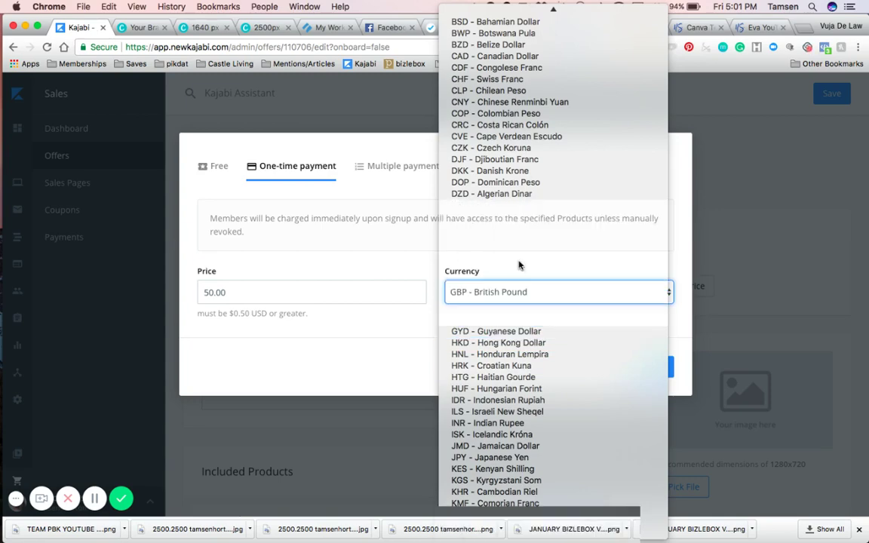
{"action": "left_click", "coordinate": [655, 368]}
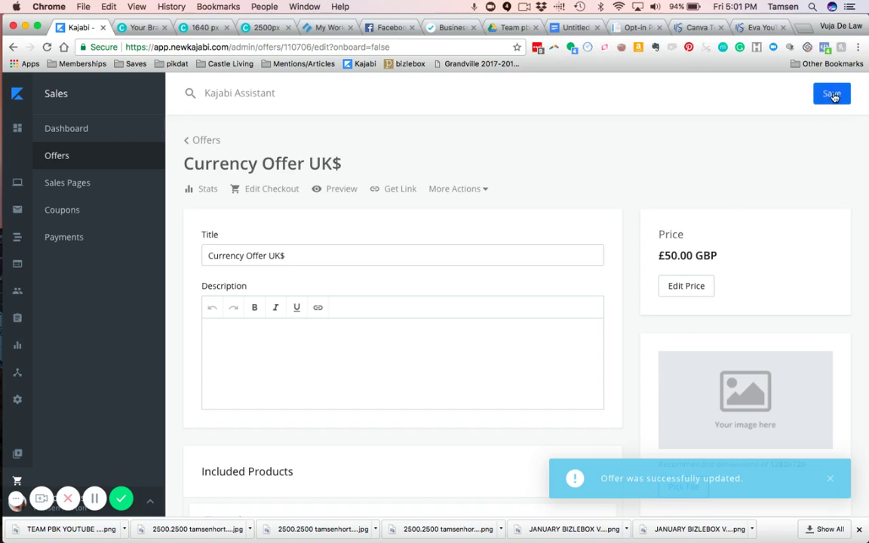
Save the UK$ offer, copy its share link, and return to the Offers list
{"action": "left_click", "coordinate": [833, 97]}
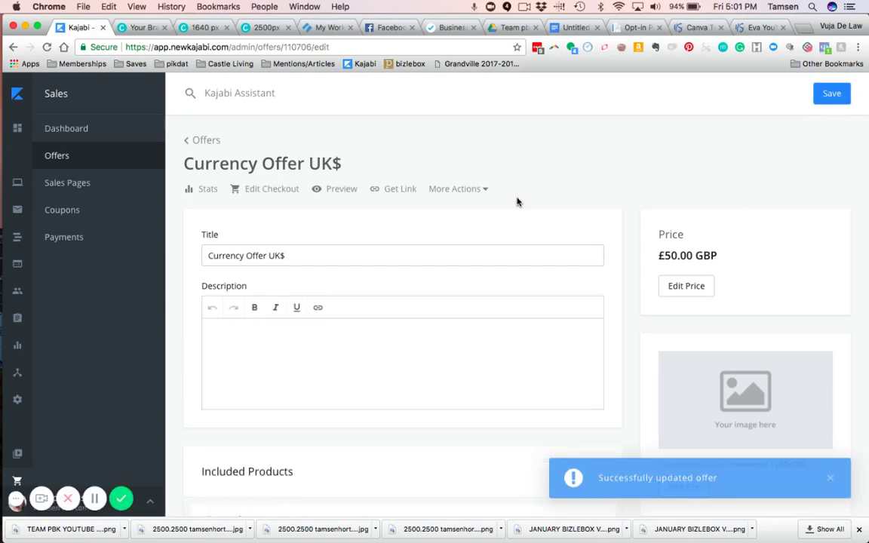
{"action": "left_click", "coordinate": [397, 190]}
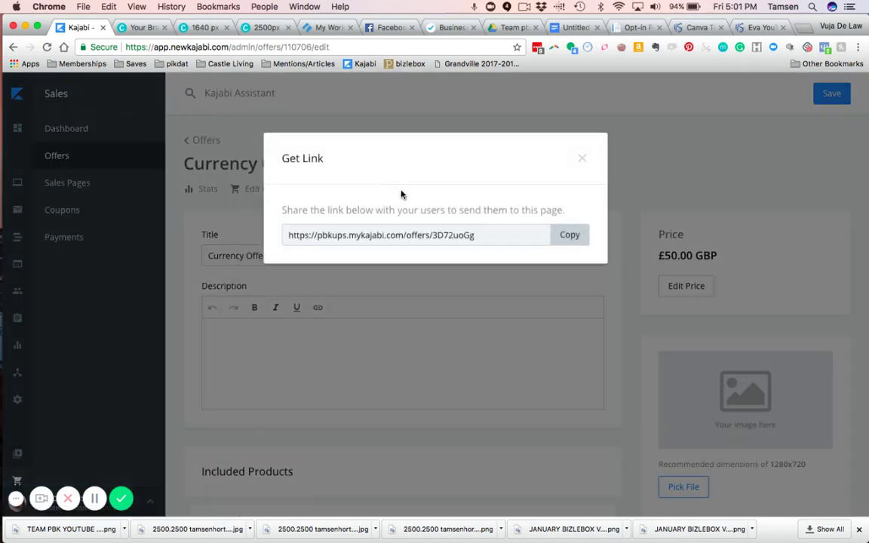
{"action": "left_click", "coordinate": [571, 235]}
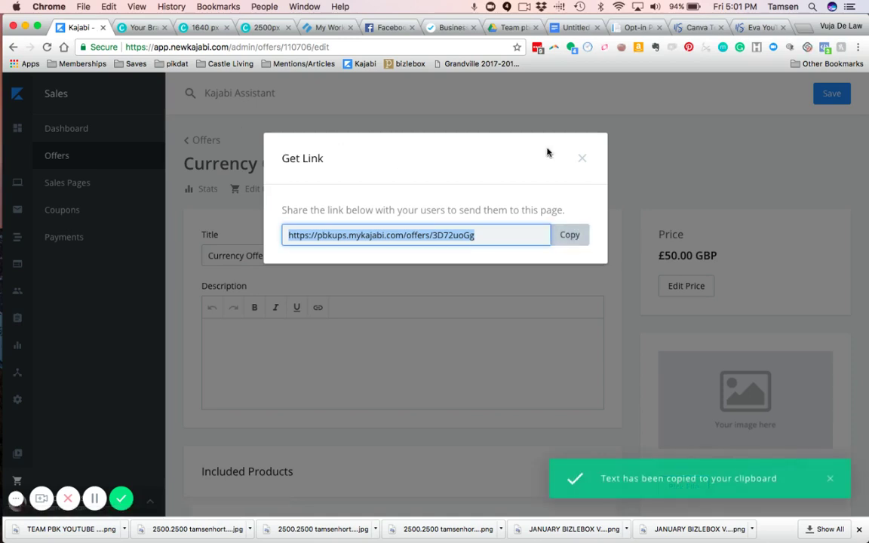
{"action": "left_click", "coordinate": [582, 158]}
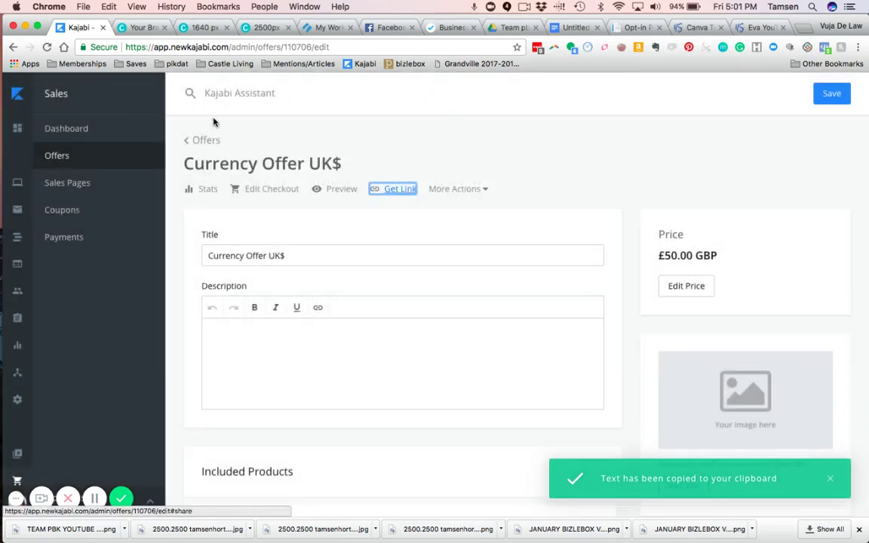
{"action": "left_click", "coordinate": [57, 156]}
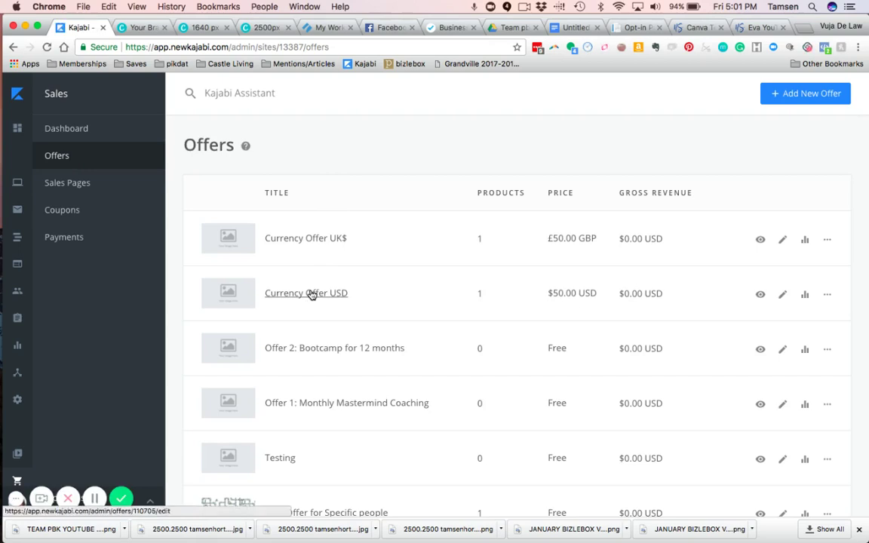
Open Currency Offer USD's checkout Offer Details, scrolled down to the Checkout copy editor
{"action": "left_click", "coordinate": [312, 294]}
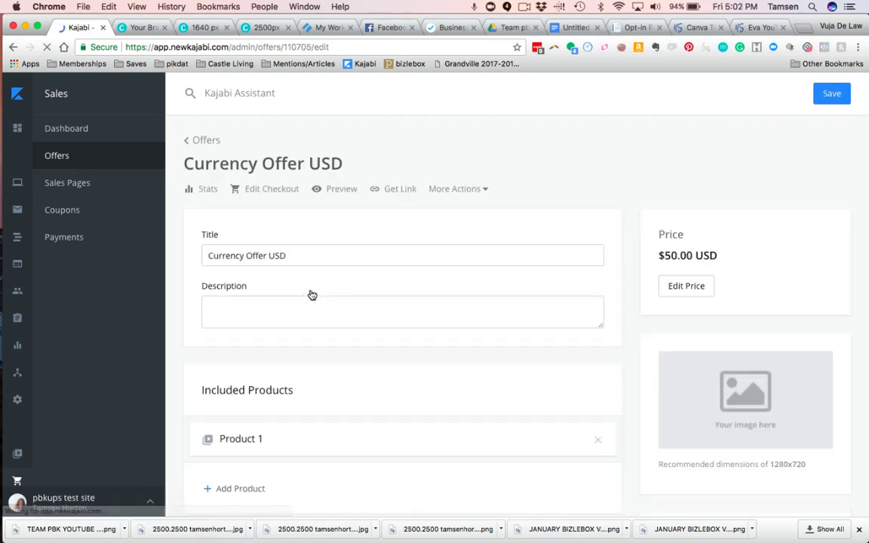
{"action": "left_click", "coordinate": [270, 192]}
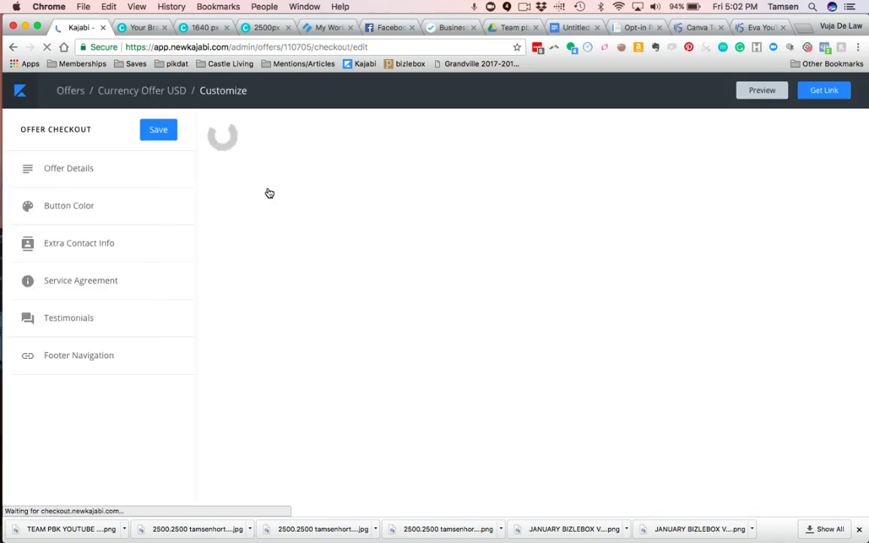
{"action": "left_click", "coordinate": [74, 169]}
{"action": "scroll", "coordinate": [120, 312], "scroll_direction": "down", "scroll_amount": 2}
{"action": "scroll", "coordinate": [120, 312], "scroll_direction": "down", "scroll_amount": 5}
{"action": "scroll", "coordinate": [76, 328], "scroll_direction": "down", "scroll_amount": 1}
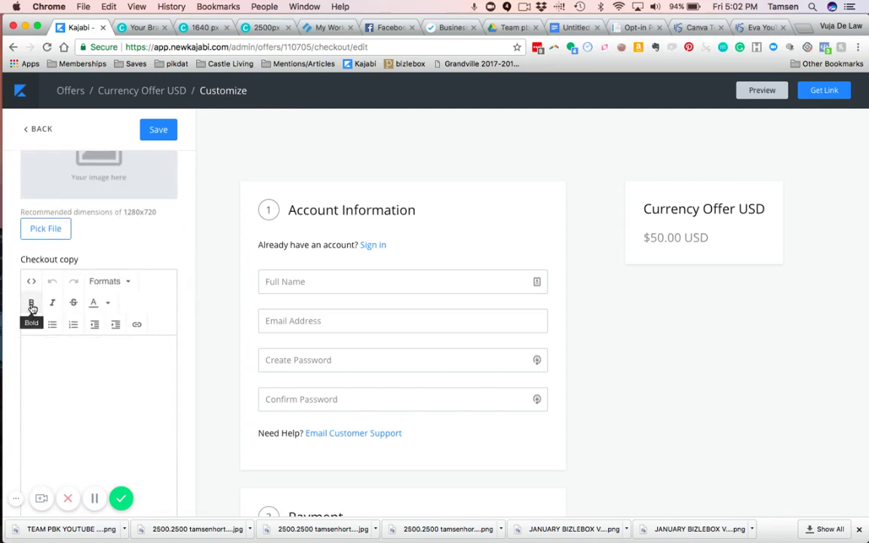
Add bold 'To pay in British Pound CLICK HERE', linking CLICK HERE to the GBP offer in a new window, and save
{"action": "left_click", "coordinate": [32, 305]}
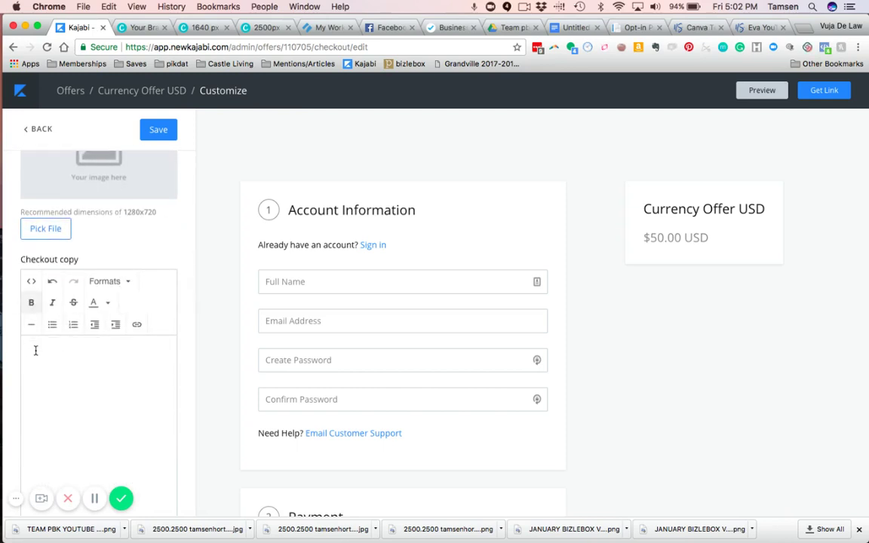
{"action": "type", "text": "To pay in "}
{"action": "type", "text": "British "}
{"action": "type", "text": "Pound "}
{"action": "type", "text": "CLICK HERE"}
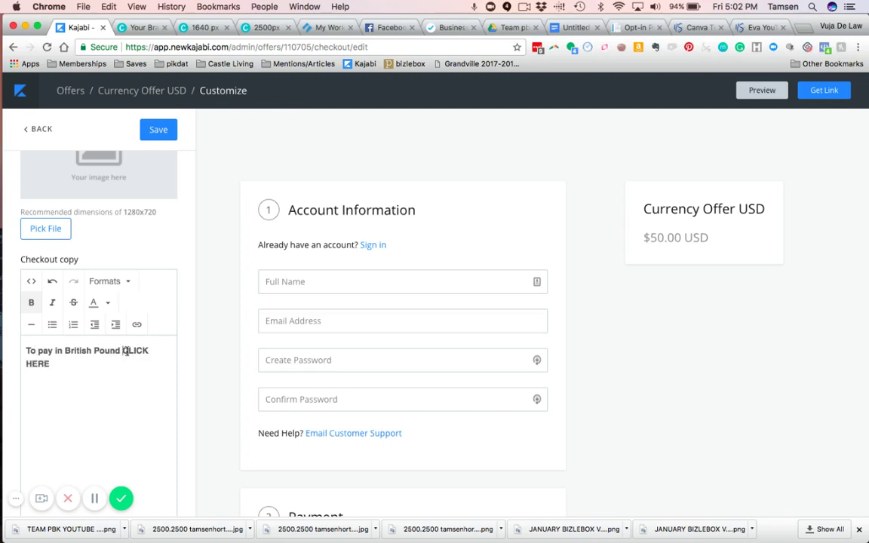
{"action": "left_click_drag", "start_coordinate": [123, 351], "coordinate": [141, 362]}
{"action": "left_click", "coordinate": [137, 324]}
{"action": "left_click", "coordinate": [404, 254]}
{"action": "key", "text": "super+v"}
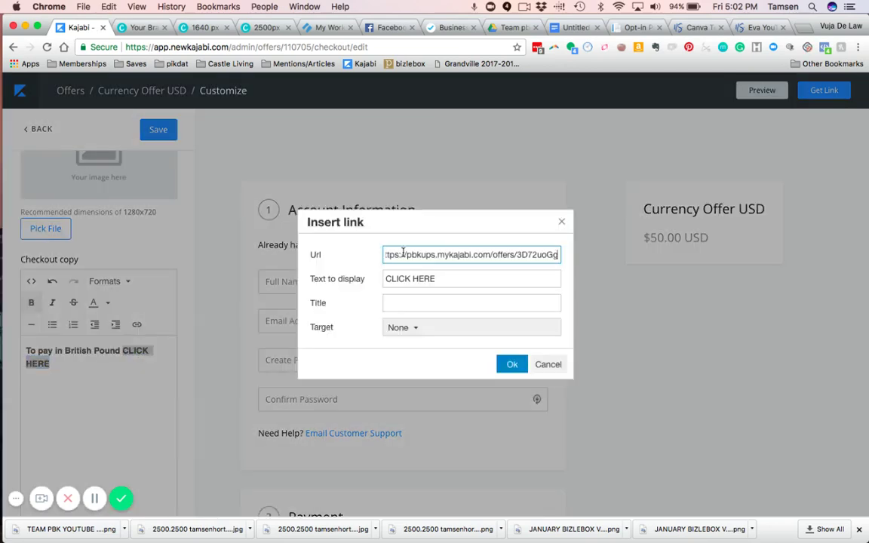
{"action": "left_click", "coordinate": [412, 334]}
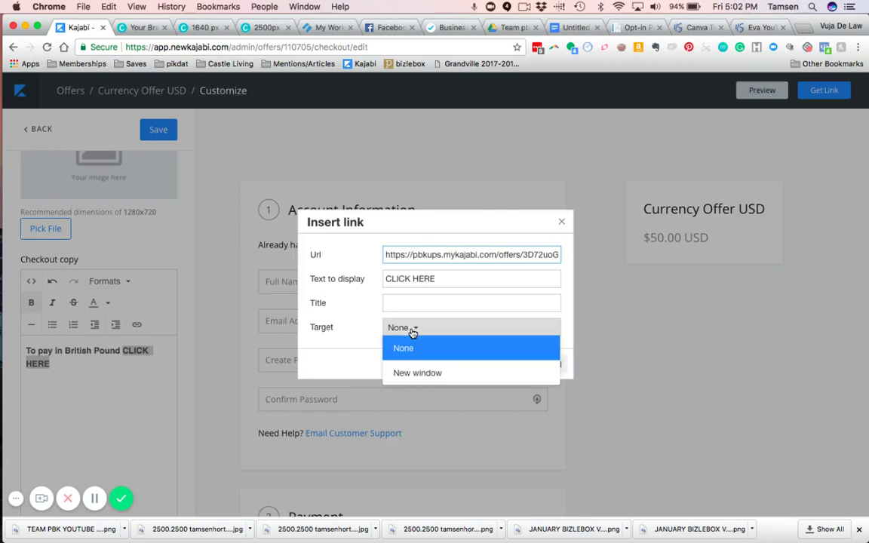
{"action": "left_click", "coordinate": [404, 370]}
{"action": "left_click", "coordinate": [513, 366]}
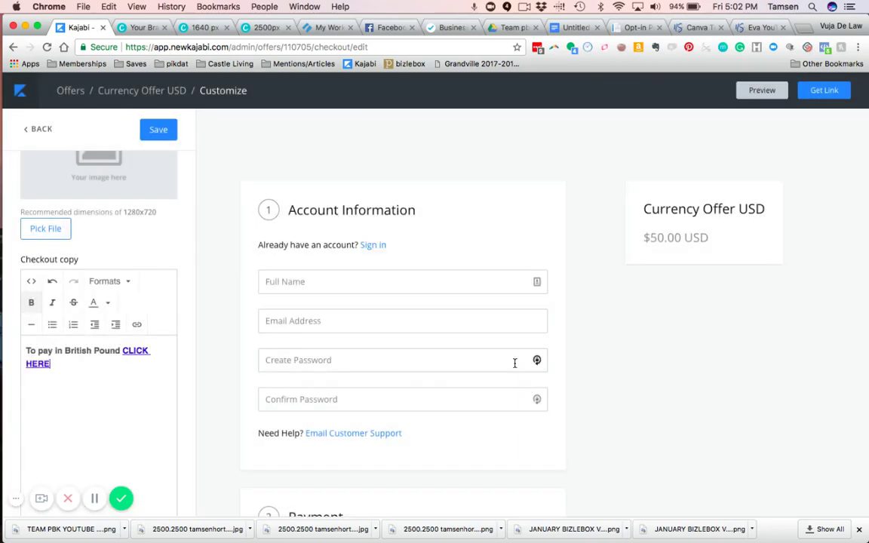
{"action": "left_click", "coordinate": [157, 130]}
{"action": "type", "text": "To pay in"}
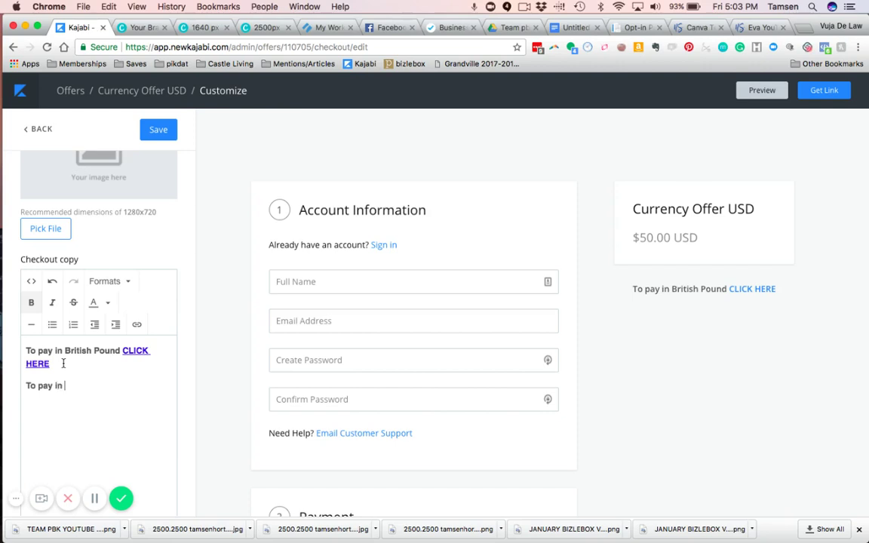
Finish the second line as 'To pay in Japanese Yen CLICK HERE' without a link and save
{"action": "type", "text": "Japanese Yen C"}
{"action": "type", "text": "LICK HERE"}
{"action": "left_click", "coordinate": [157, 133]}
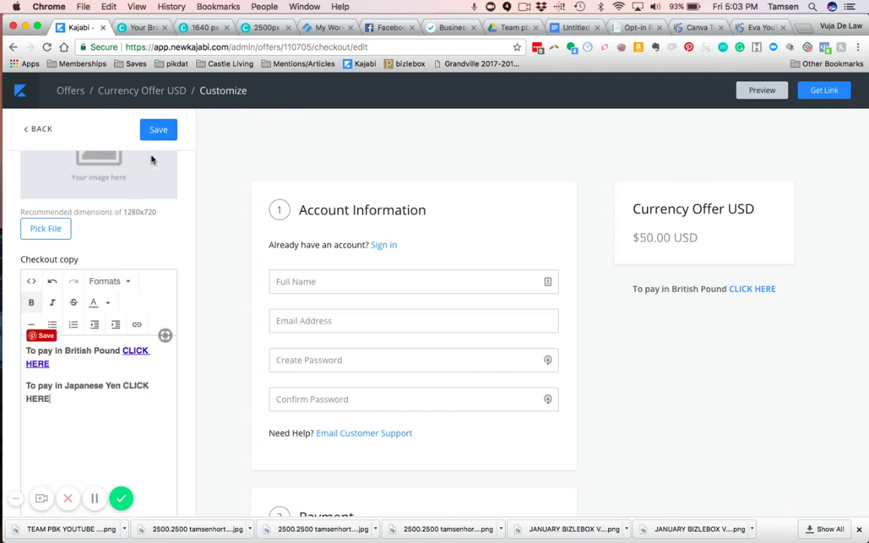
{"action": "left_click", "coordinate": [161, 129]}
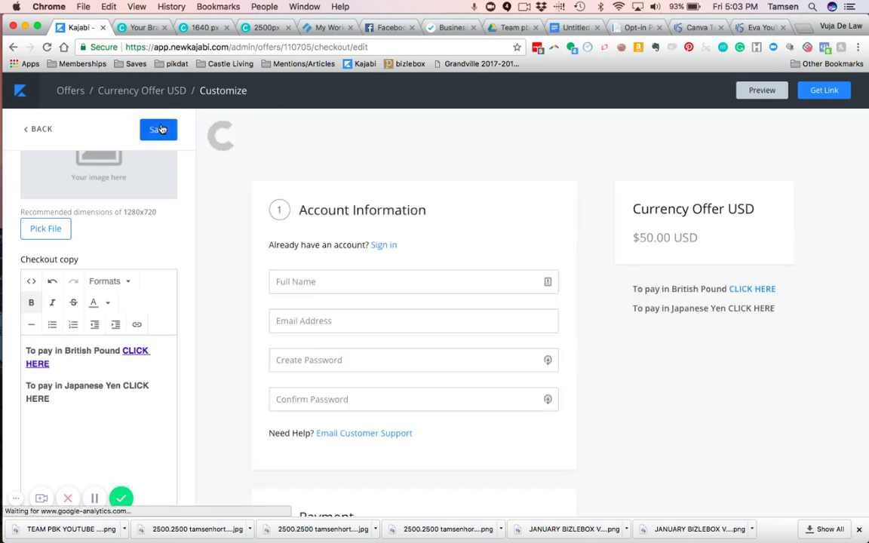
Copy Currency Offer USD's share link, then open Currency Offer UK$ from the Offers list
{"action": "left_click", "coordinate": [70, 91]}
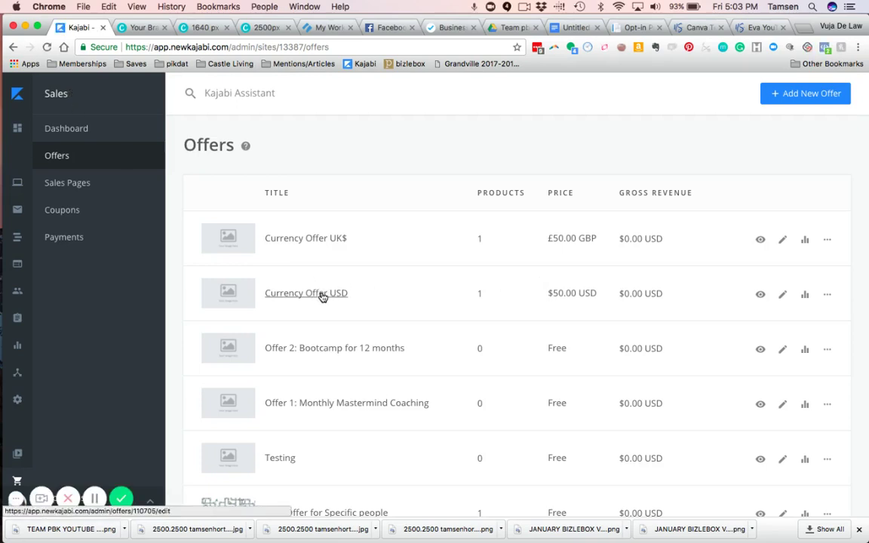
{"action": "left_click", "coordinate": [322, 295]}
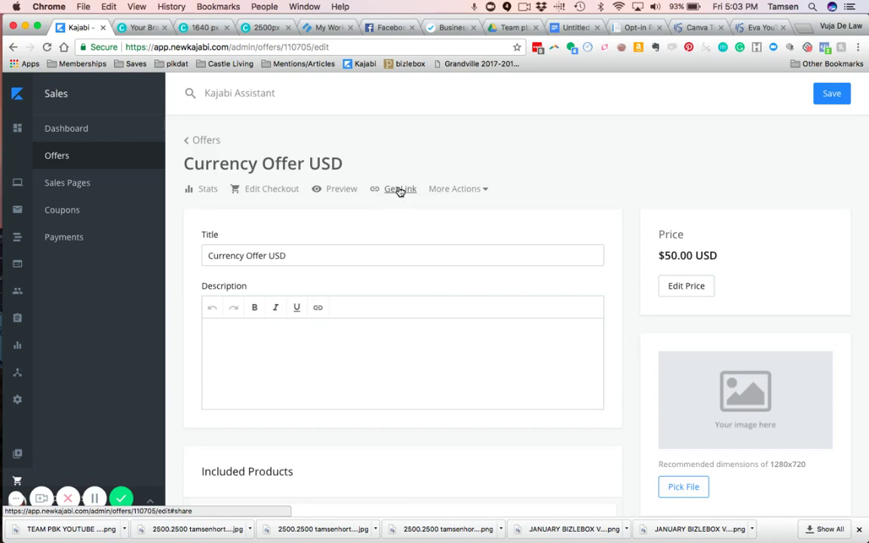
{"action": "left_click", "coordinate": [399, 189]}
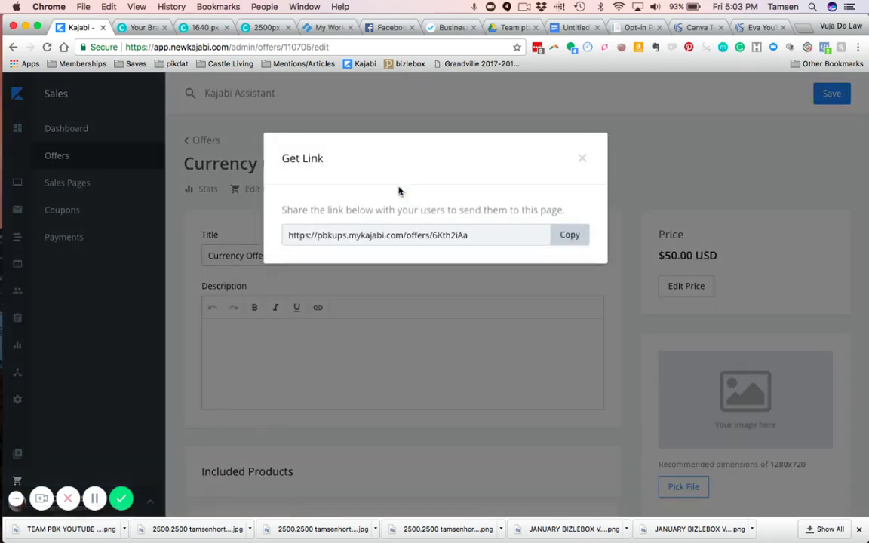
{"action": "left_click", "coordinate": [571, 236]}
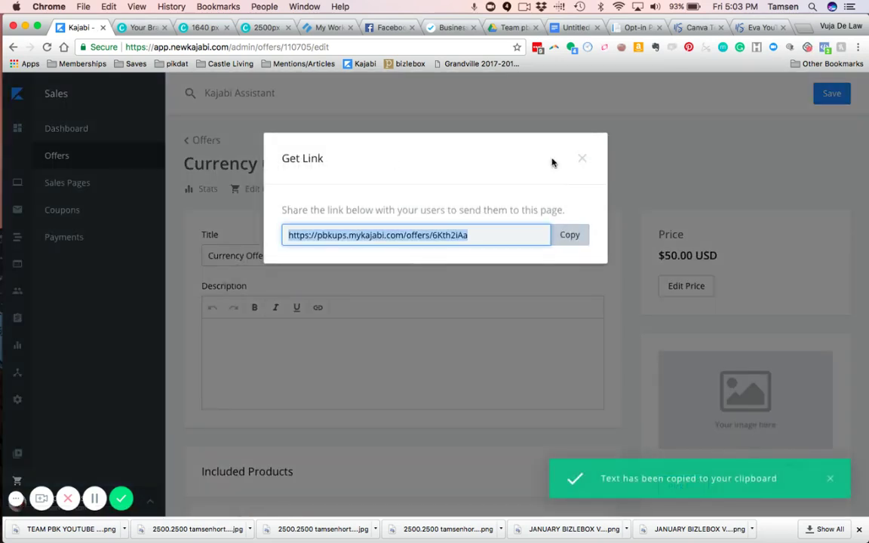
{"action": "left_click", "coordinate": [583, 159]}
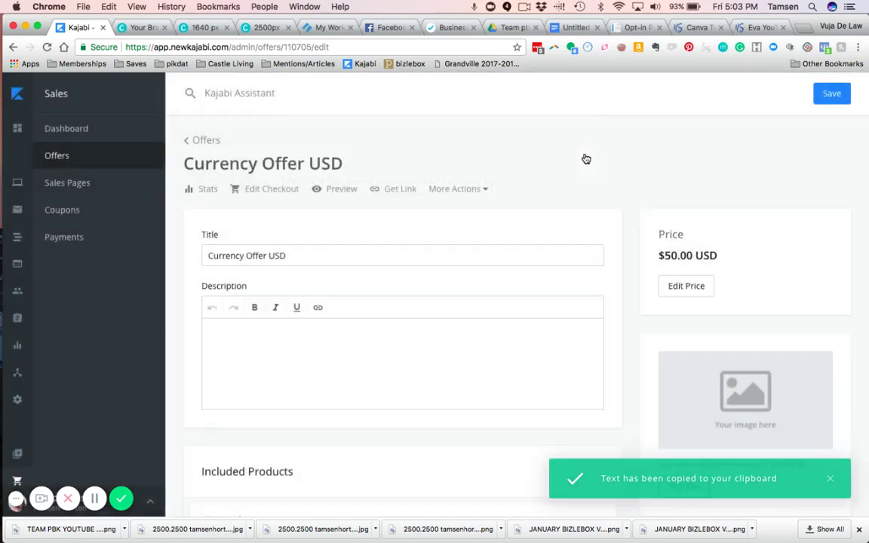
{"action": "left_click", "coordinate": [70, 156]}
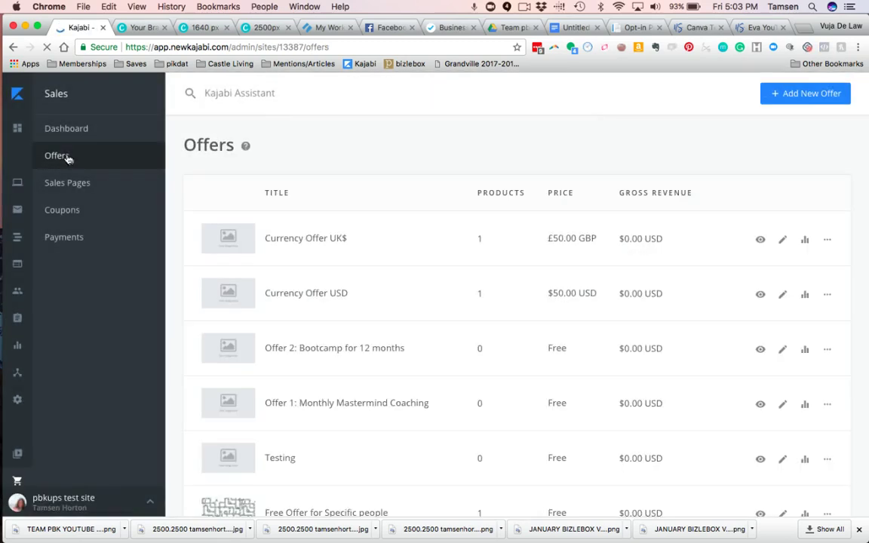
{"action": "left_click", "coordinate": [300, 239]}
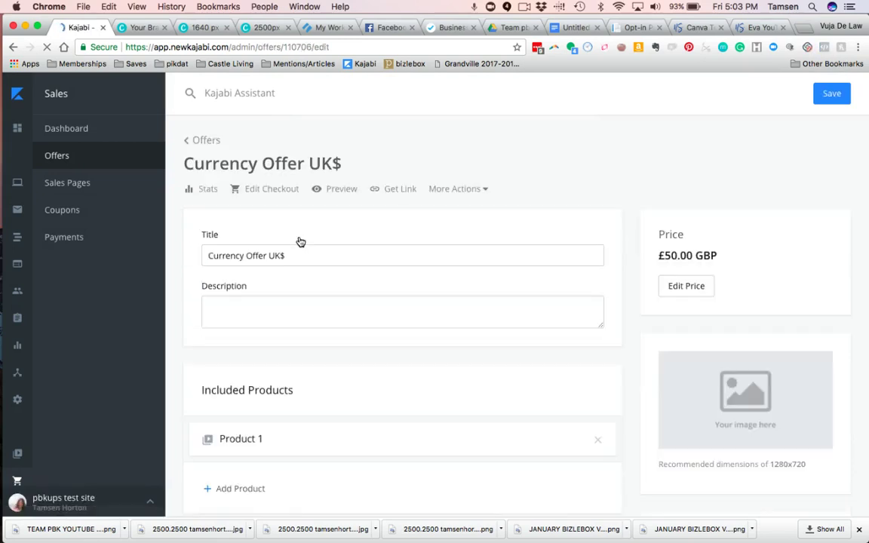
Open the UK$ offer's checkout Offer Details and scroll to the Checkout copy editor
{"action": "left_click", "coordinate": [276, 192]}
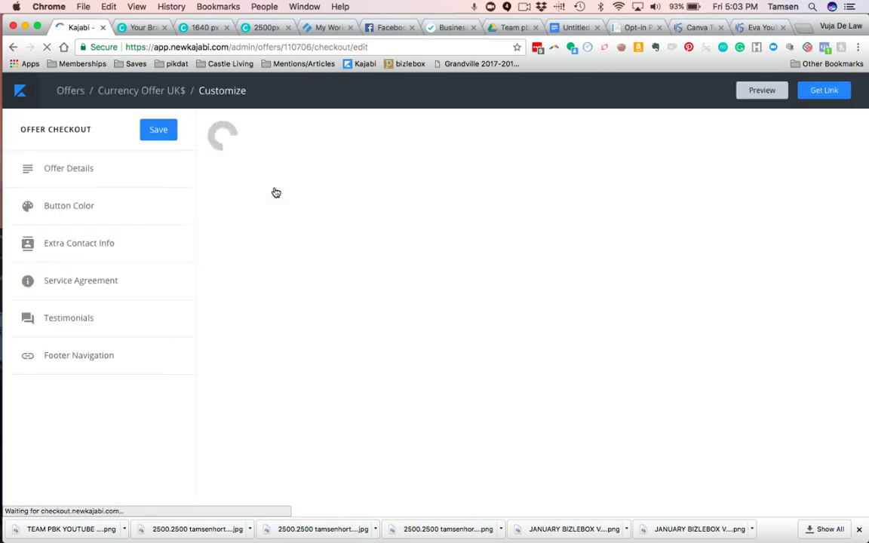
{"action": "left_click", "coordinate": [82, 170]}
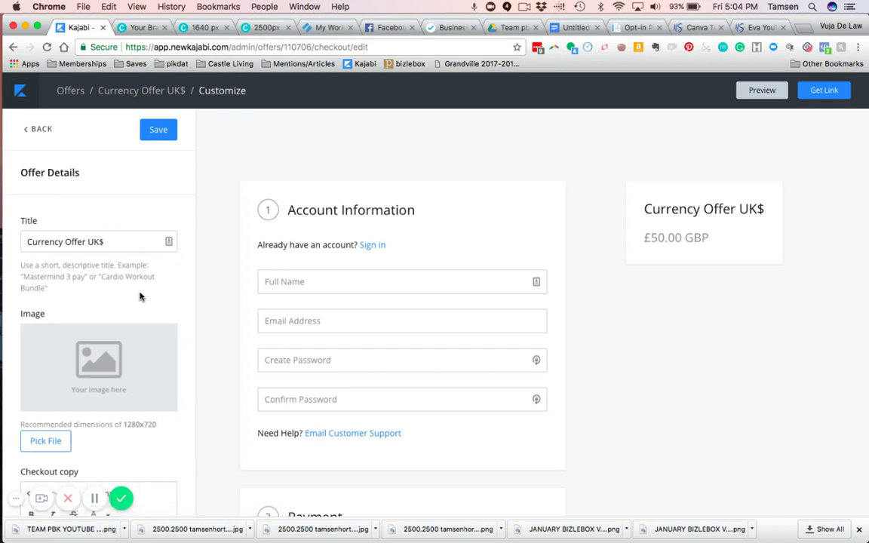
{"action": "scroll", "coordinate": [140, 295], "scroll_direction": "down", "scroll_amount": 2}
{"action": "scroll", "coordinate": [140, 297], "scroll_direction": "down", "scroll_amount": 2}
{"action": "scroll", "coordinate": [140, 296], "scroll_direction": "down", "scroll_amount": 1}
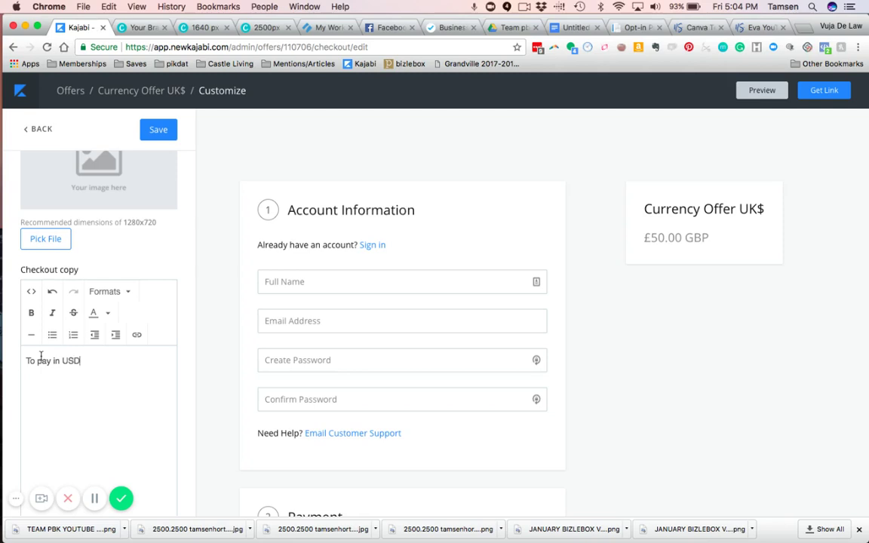
Add 'To pay in USD CLICK HERE', linking CLICK HERE to the USD offer in a new window, and save
{"action": "type", "text": " CLICK HERE"}
{"action": "left_click_drag", "start_coordinate": [82, 362], "coordinate": [136, 361]}
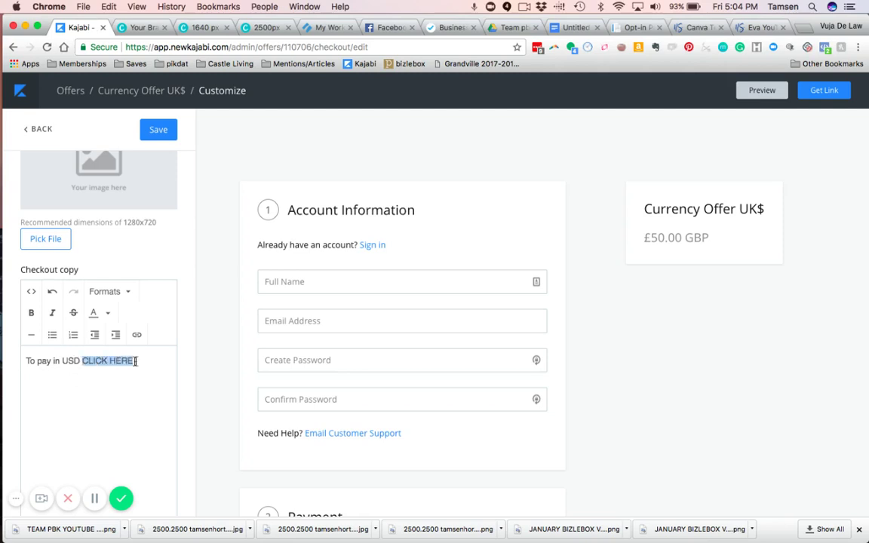
{"action": "left_click", "coordinate": [136, 334]}
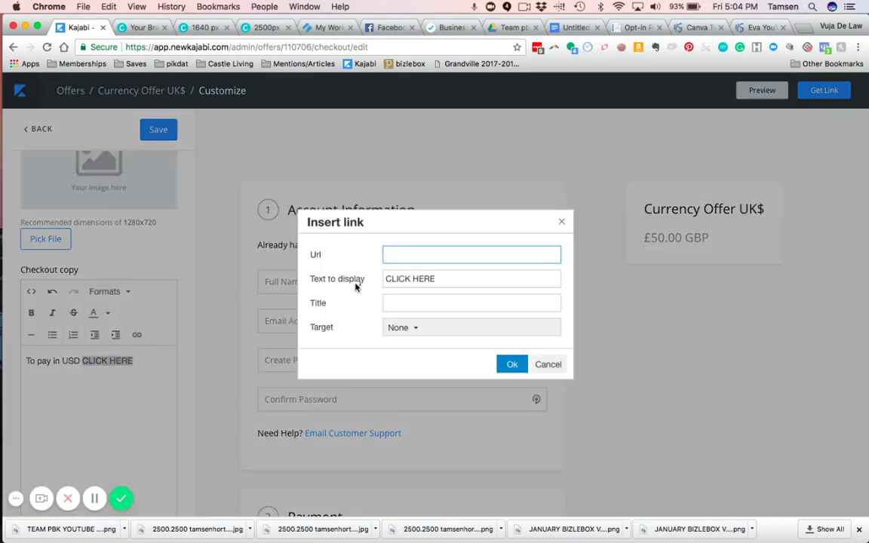
{"action": "key", "text": "super+v"}
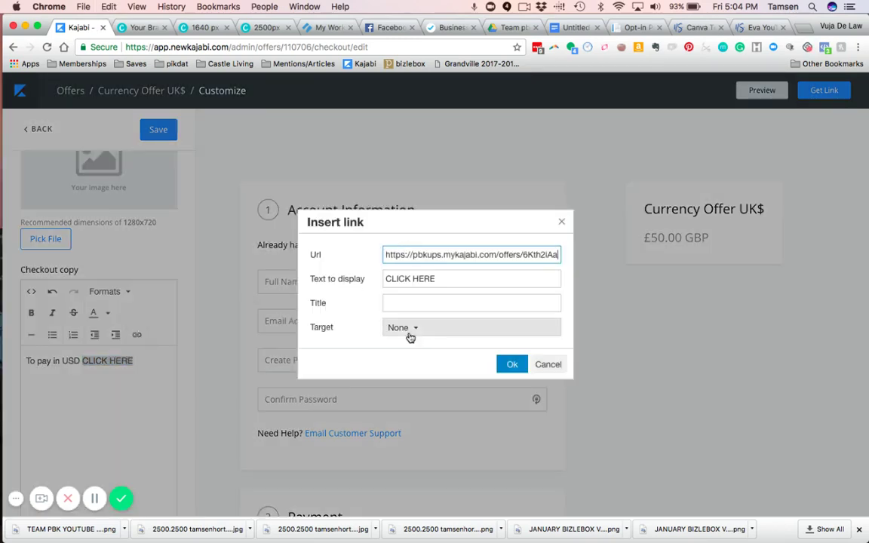
{"action": "left_click", "coordinate": [402, 327]}
{"action": "left_click", "coordinate": [410, 374]}
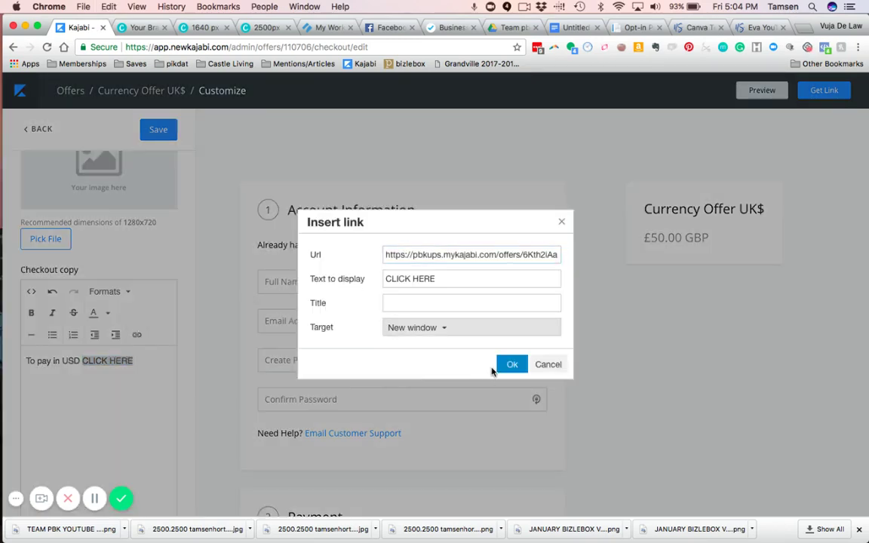
{"action": "left_click", "coordinate": [510, 364]}
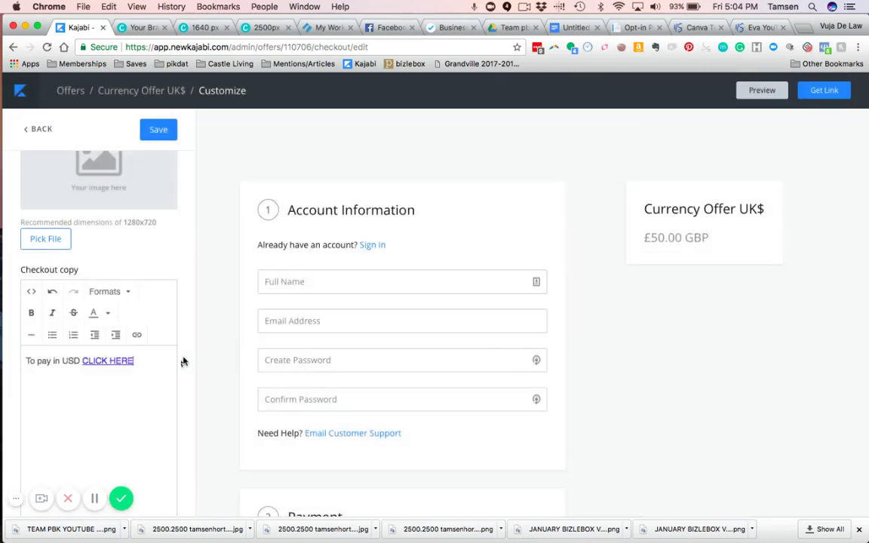
{"action": "left_click", "coordinate": [157, 129]}
{"action": "left_click", "coordinate": [157, 129]}
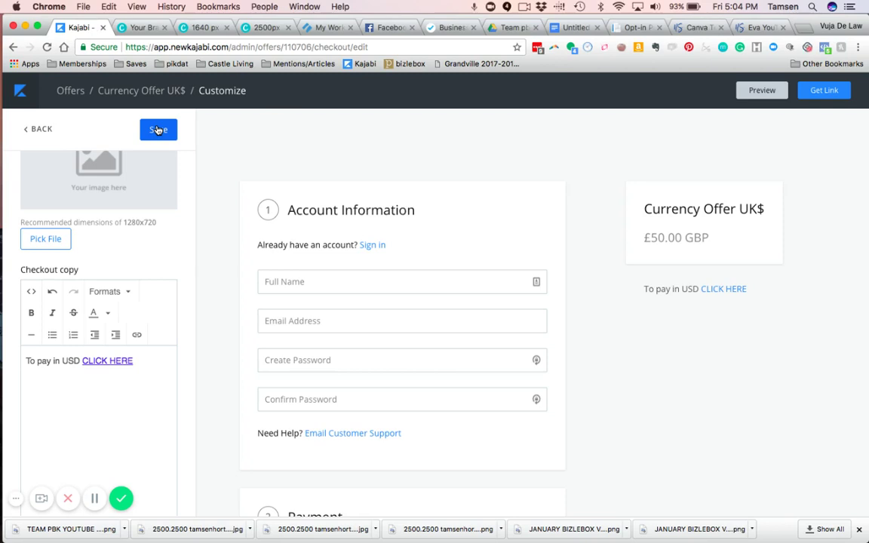
{"action": "left_click", "coordinate": [32, 129]}
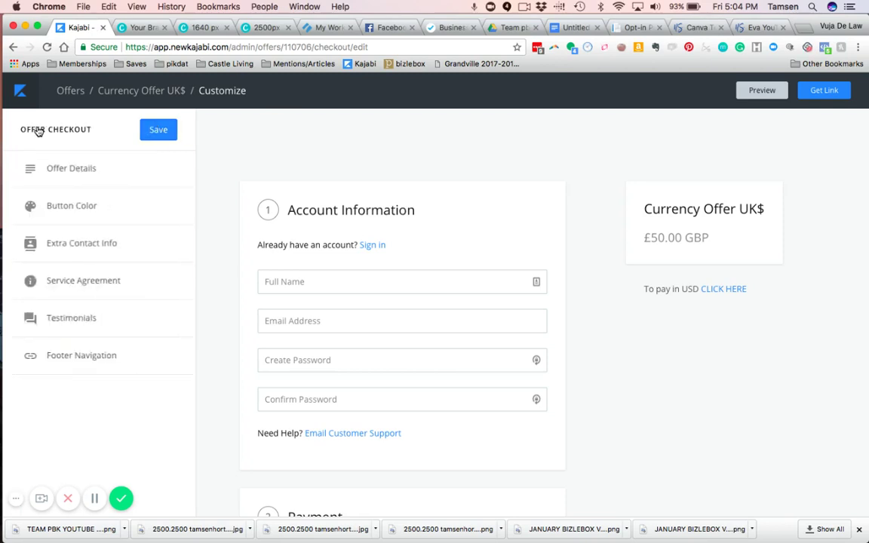
Start a new sales page from the Sales Pages list
{"action": "left_click", "coordinate": [71, 92]}
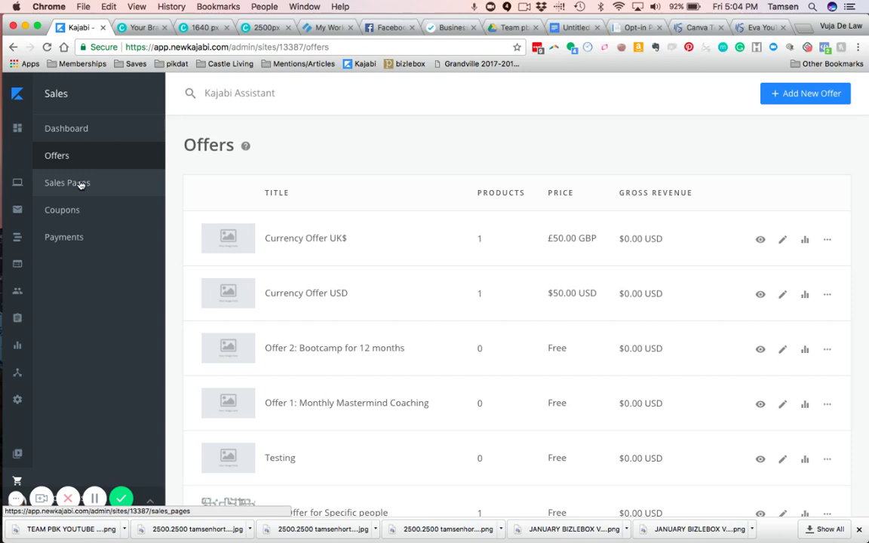
{"action": "left_click", "coordinate": [81, 185]}
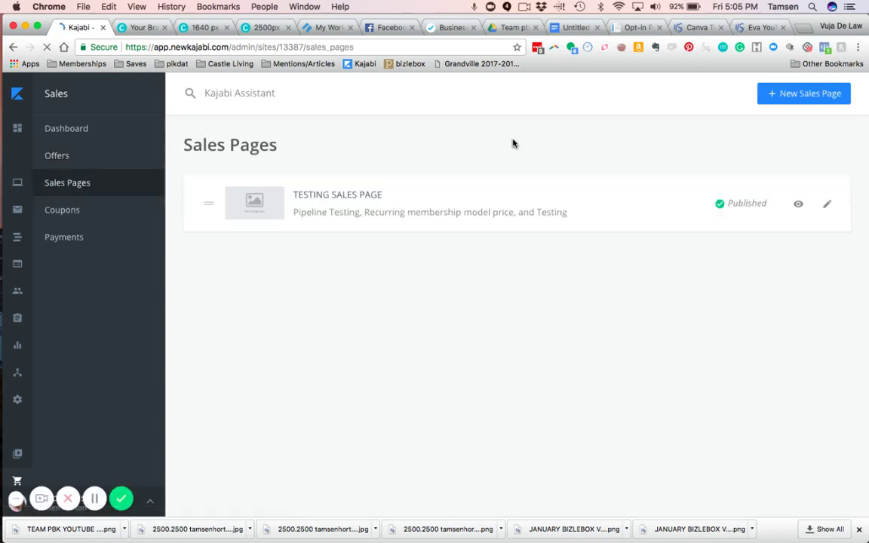
{"action": "left_click", "coordinate": [801, 95]}
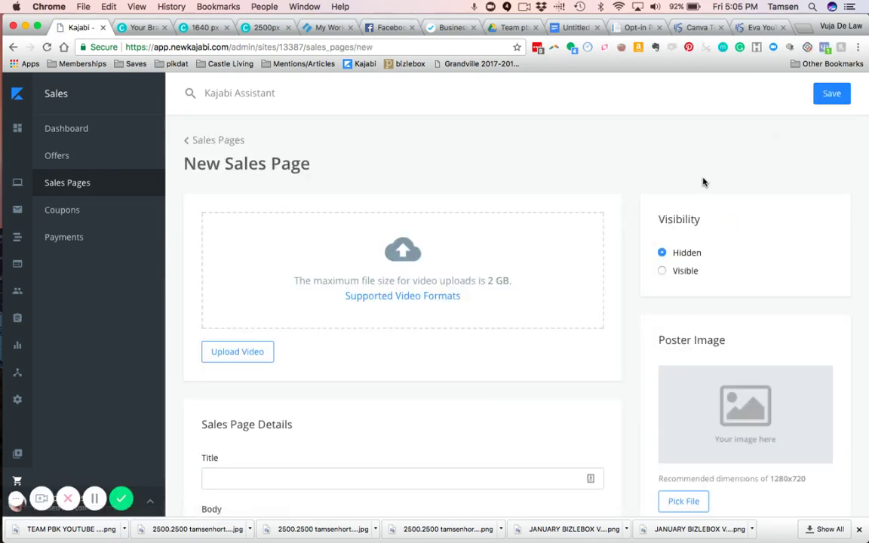
Title the sales page 'Multiple Currency Offerings' and save it
{"action": "scroll", "coordinate": [642, 269], "scroll_direction": "down", "scroll_amount": 2}
{"action": "scroll", "coordinate": [642, 269], "scroll_direction": "down", "scroll_amount": 2}
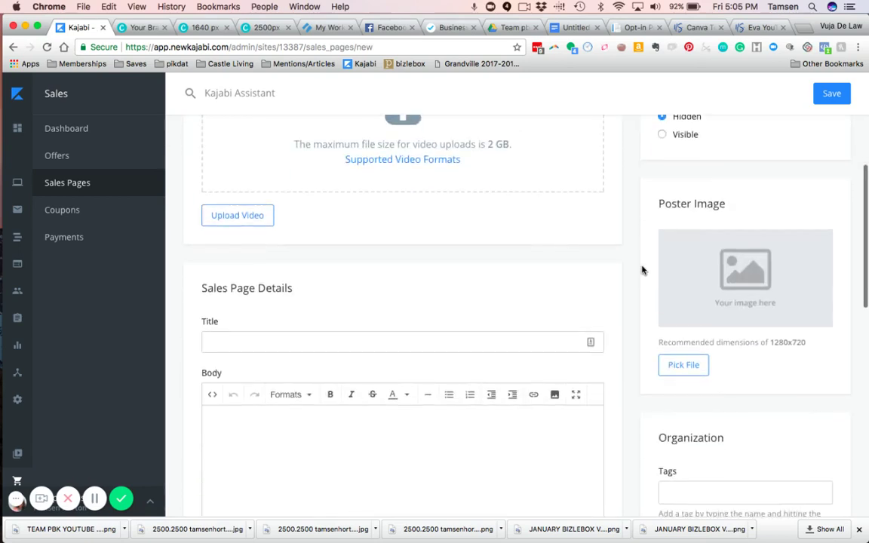
{"action": "left_click", "coordinate": [371, 340]}
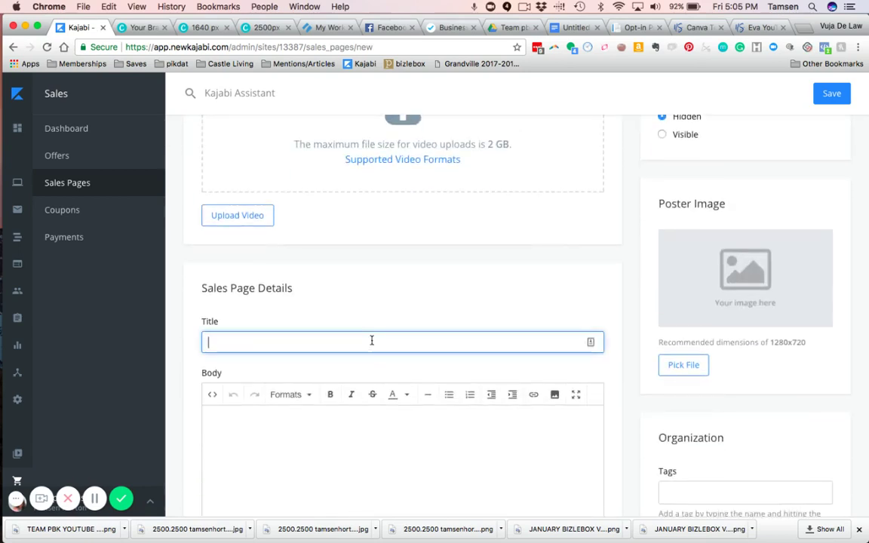
{"action": "type", "text": "Multiple Currency Offe"}
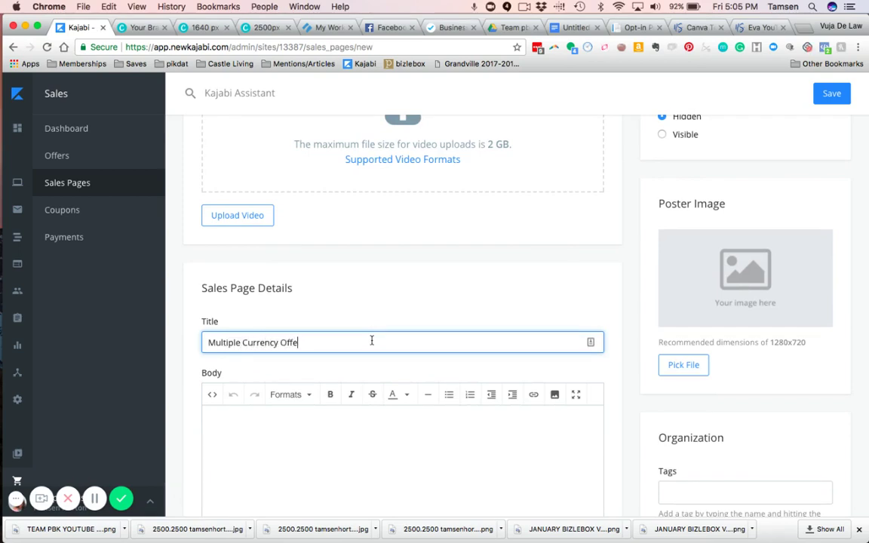
{"action": "type", "text": "ings"}
{"action": "scroll", "coordinate": [591, 385], "scroll_direction": "down", "scroll_amount": 2}
{"action": "scroll", "coordinate": [591, 386], "scroll_direction": "down", "scroll_amount": 1}
{"action": "scroll", "coordinate": [592, 386], "scroll_direction": "down", "scroll_amount": 2}
{"action": "scroll", "coordinate": [592, 385], "scroll_direction": "down", "scroll_amount": 1}
{"action": "scroll", "coordinate": [590, 384], "scroll_direction": "down", "scroll_amount": 3}
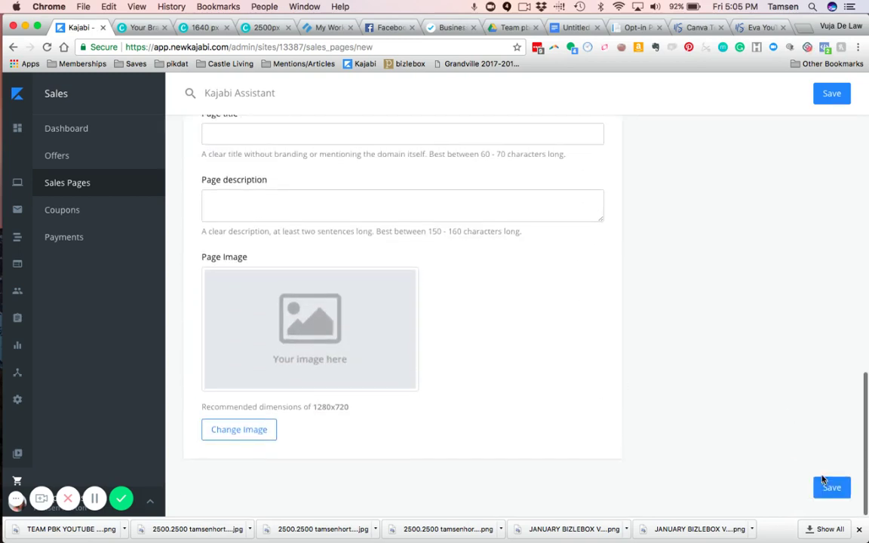
{"action": "left_click", "coordinate": [829, 487]}
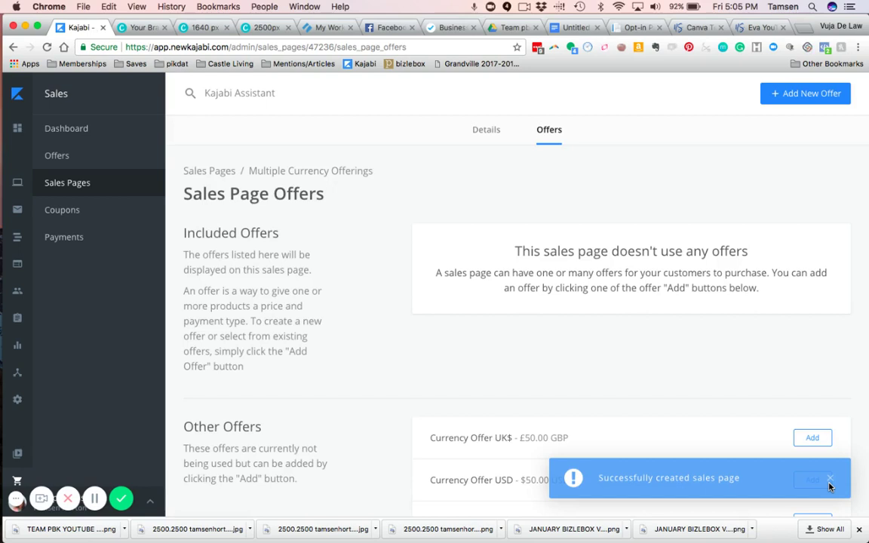
Add Currency Offer UK$ and Currency Offer USD to the Multiple Currency Offerings page
{"action": "left_click", "coordinate": [829, 481]}
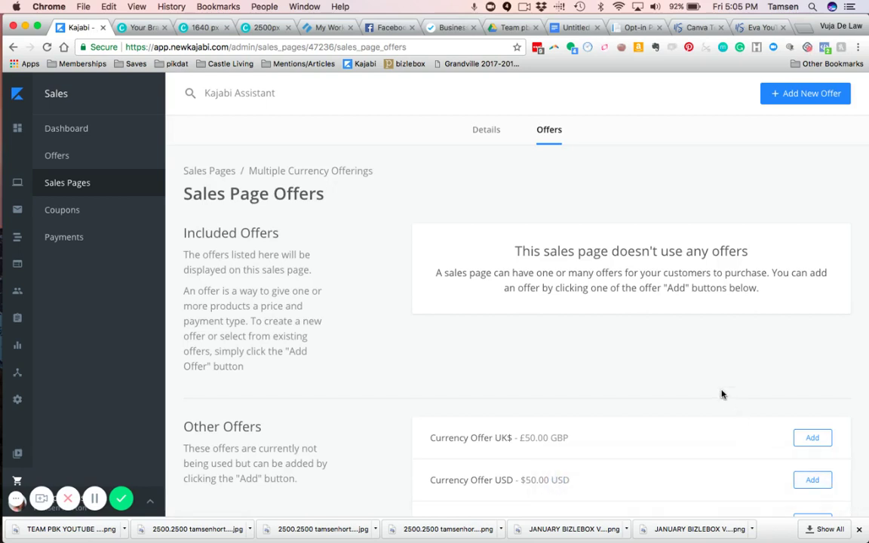
{"action": "scroll", "coordinate": [722, 393], "scroll_direction": "down", "scroll_amount": 3}
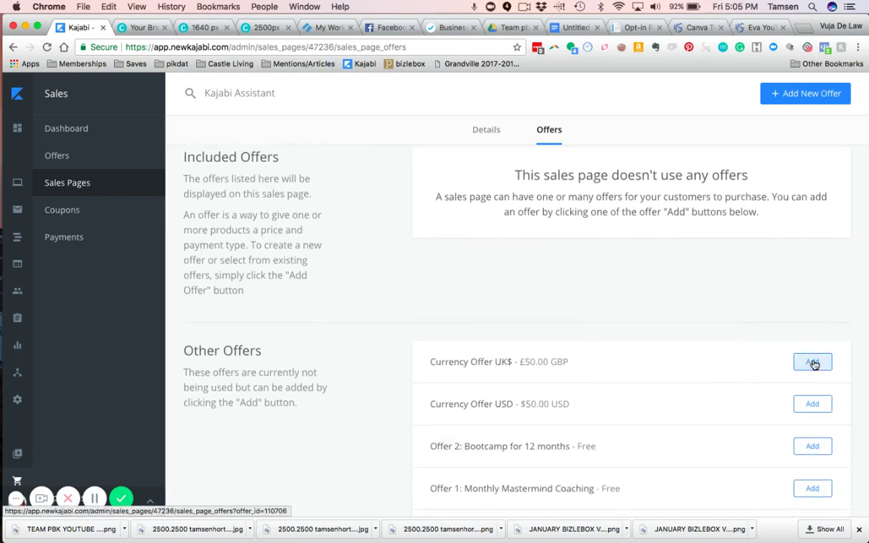
{"action": "left_click", "coordinate": [813, 364]}
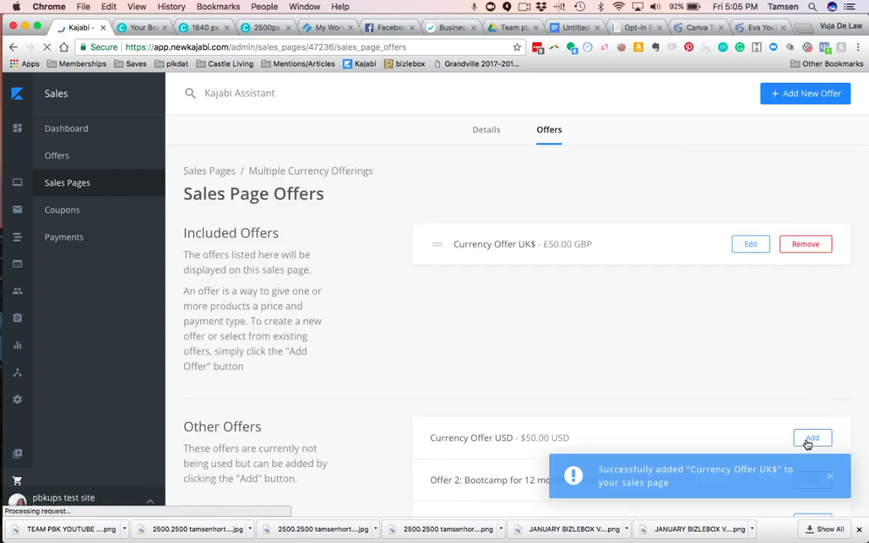
{"action": "left_click", "coordinate": [809, 438]}
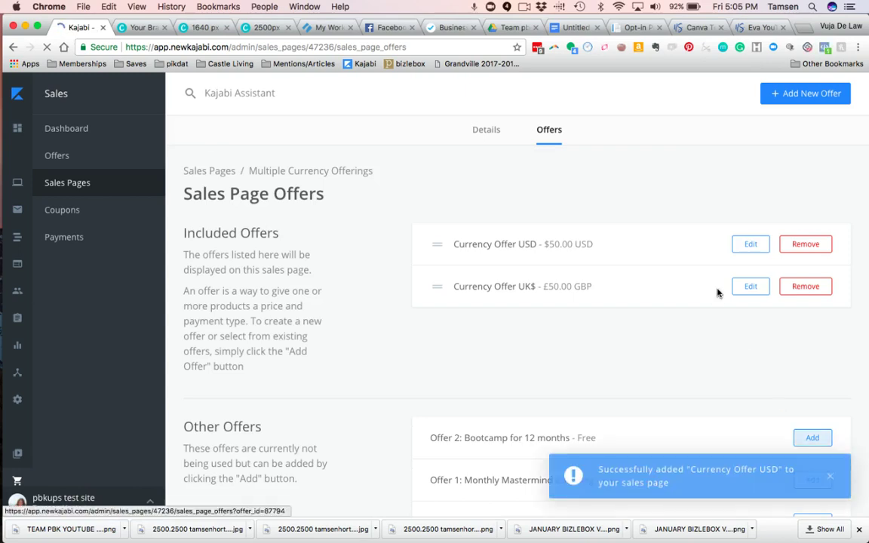
{"action": "left_click", "coordinate": [485, 132]}
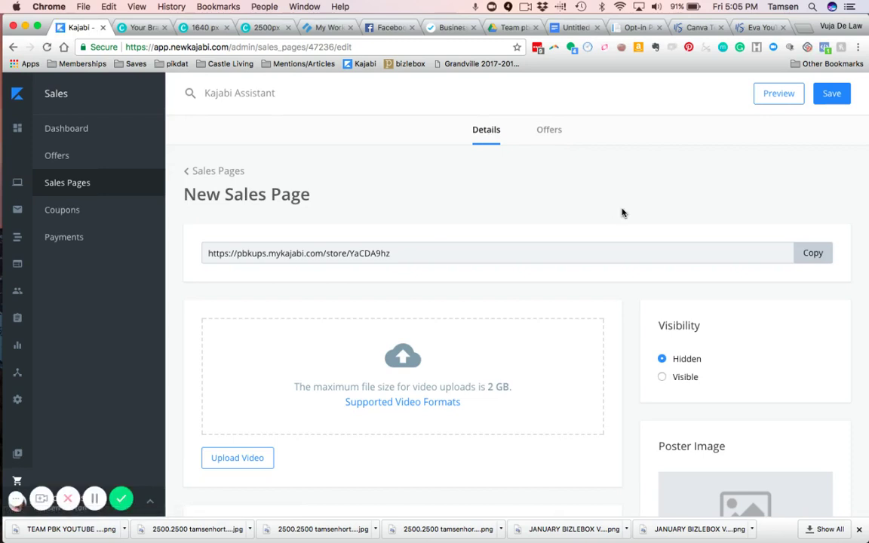
Load the live sales page in a new tab and proceed to the offer checkout
{"action": "left_click", "coordinate": [817, 255]}
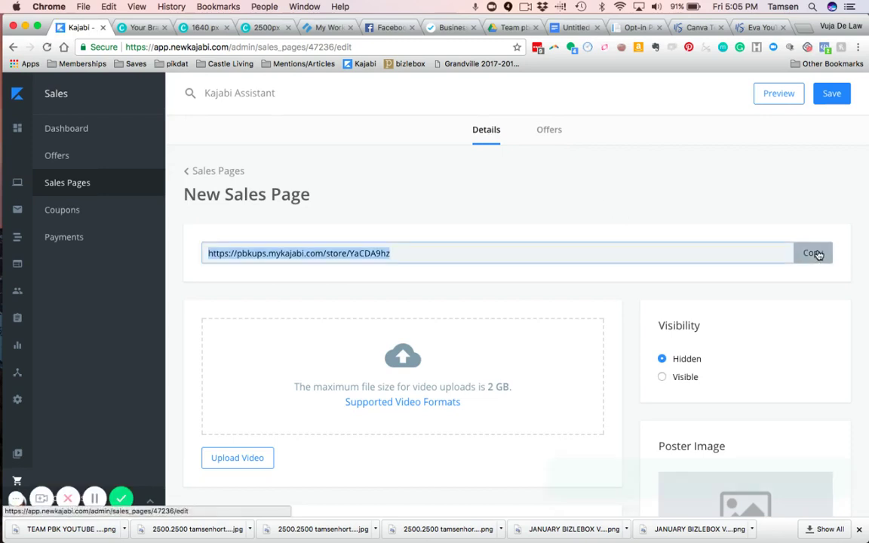
{"action": "left_click", "coordinate": [804, 30]}
{"action": "type", "text": "https://pbkups.mykajabi.com/store/YaCDA9hz"}
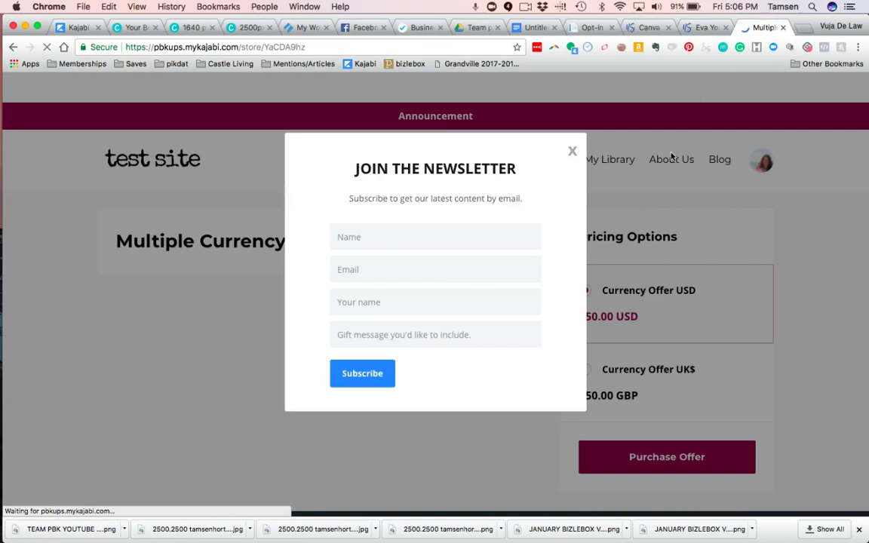
{"action": "left_click", "coordinate": [573, 152]}
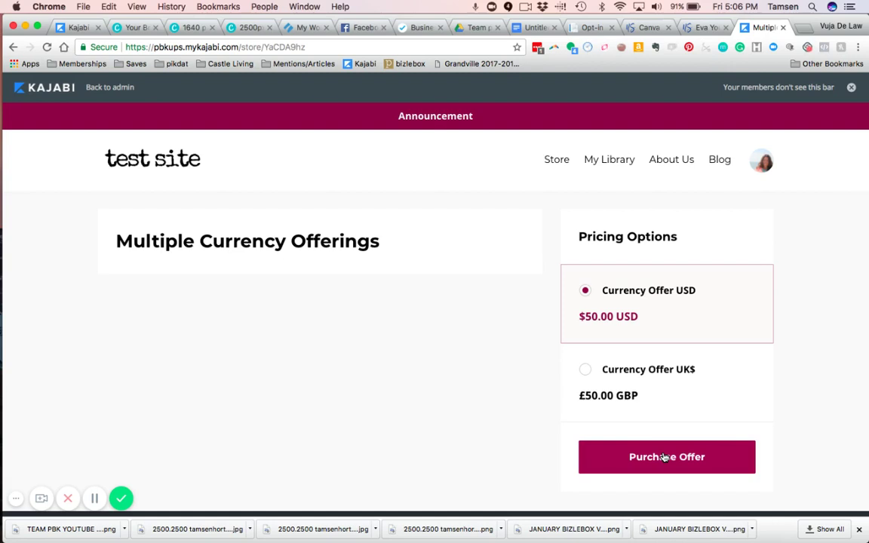
{"action": "left_click", "coordinate": [665, 457]}
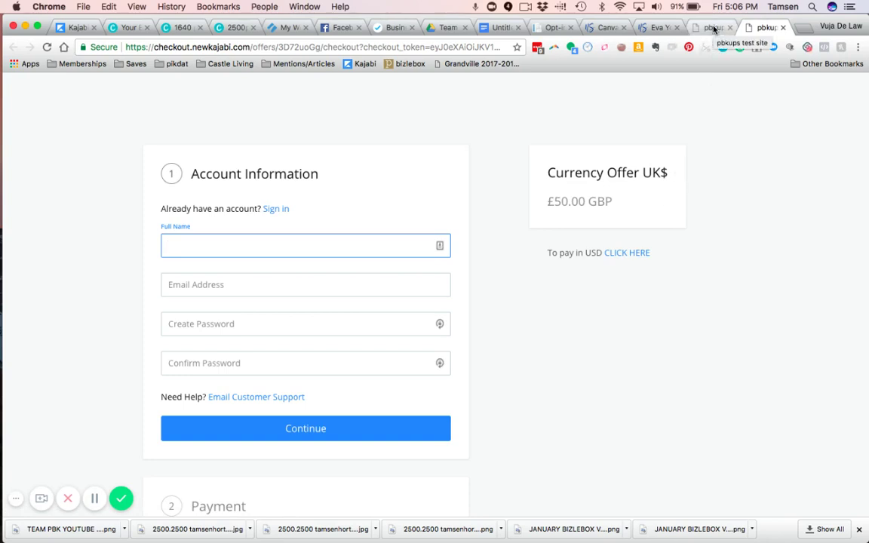
Back in the admin, open the Email Capture page from Landing Pages
{"action": "left_click", "coordinate": [76, 28]}
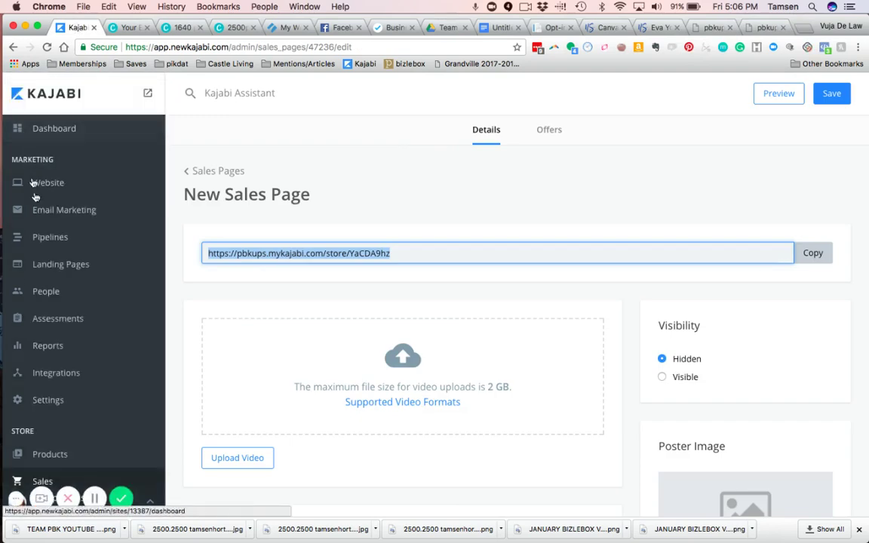
{"action": "left_click", "coordinate": [48, 267]}
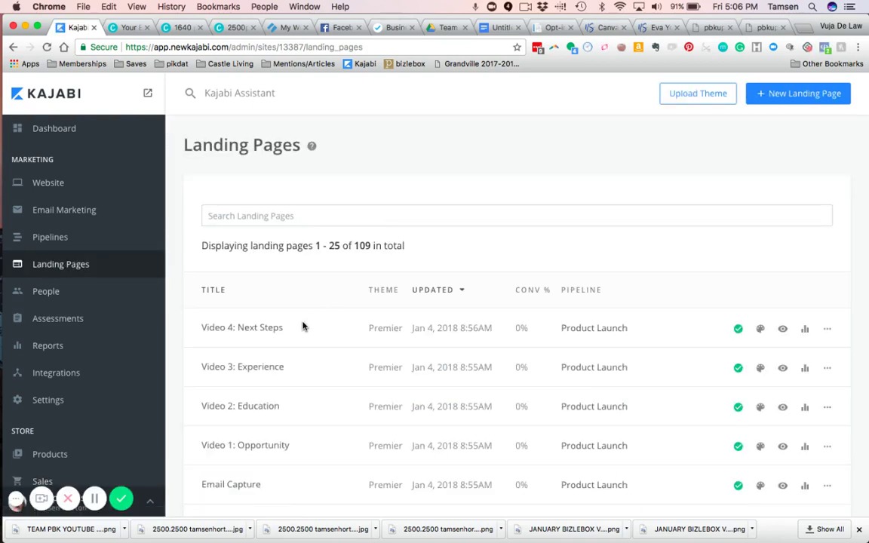
{"action": "scroll", "coordinate": [302, 326], "scroll_direction": "down", "scroll_amount": 3}
{"action": "scroll", "coordinate": [302, 326], "scroll_direction": "down", "scroll_amount": 1}
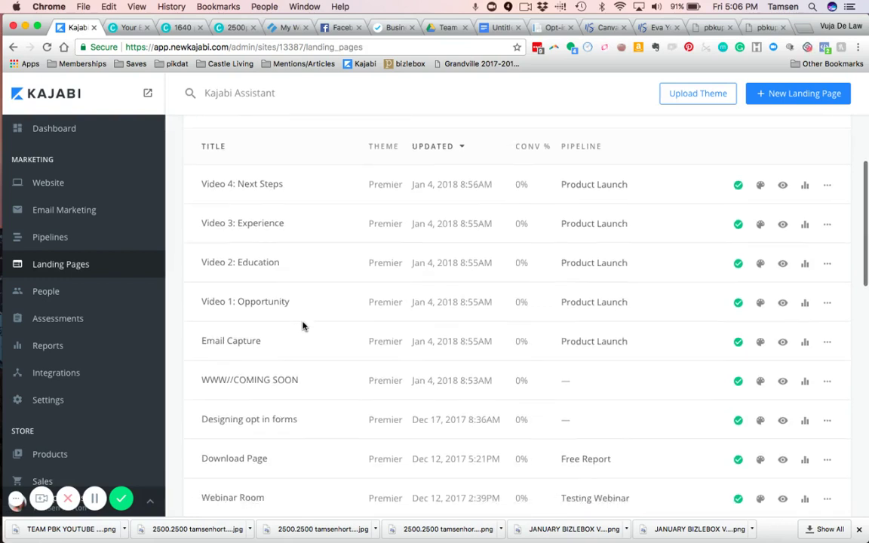
{"action": "left_click", "coordinate": [234, 342]}
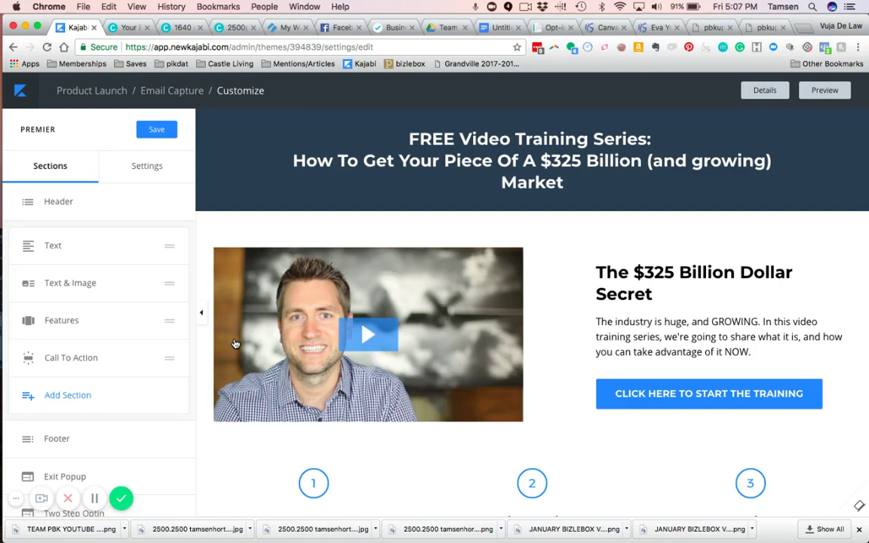
Set the call-to-action button action to Go to a Checkout Page
{"action": "mouse_move", "coordinate": [71, 358]}
{"action": "left_click", "coordinate": [74, 358]}
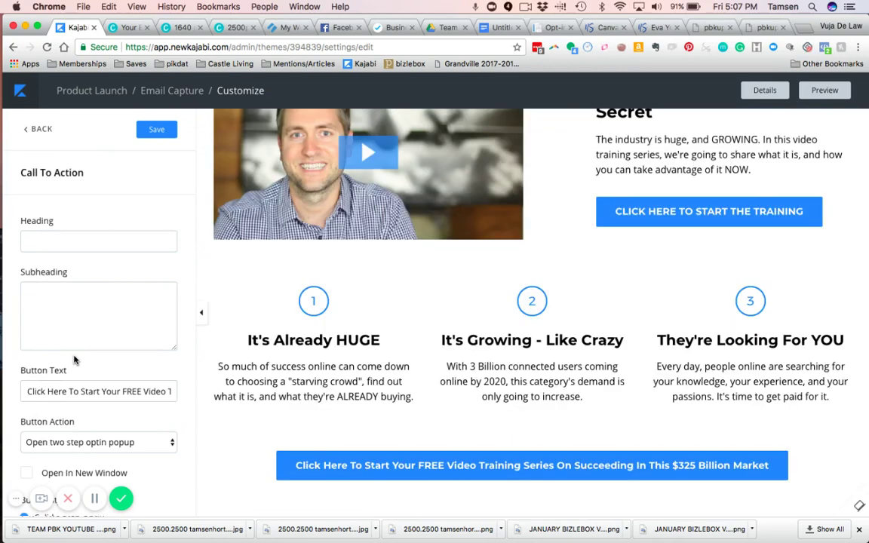
{"action": "scroll", "coordinate": [75, 359], "scroll_direction": "down", "scroll_amount": 1}
{"action": "scroll", "coordinate": [74, 359], "scroll_direction": "down", "scroll_amount": 3}
{"action": "scroll", "coordinate": [74, 360], "scroll_direction": "down", "scroll_amount": 1}
{"action": "scroll", "coordinate": [75, 362], "scroll_direction": "down", "scroll_amount": 2}
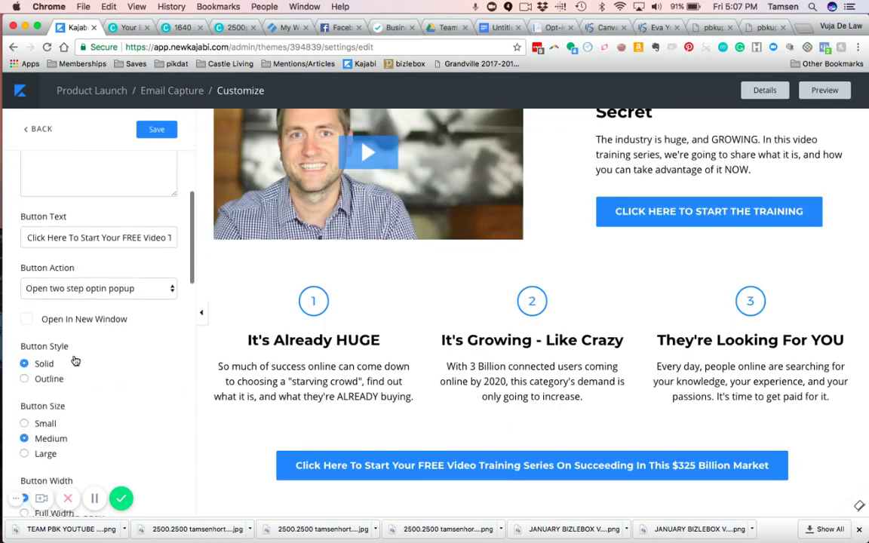
{"action": "left_click", "coordinate": [172, 289]}
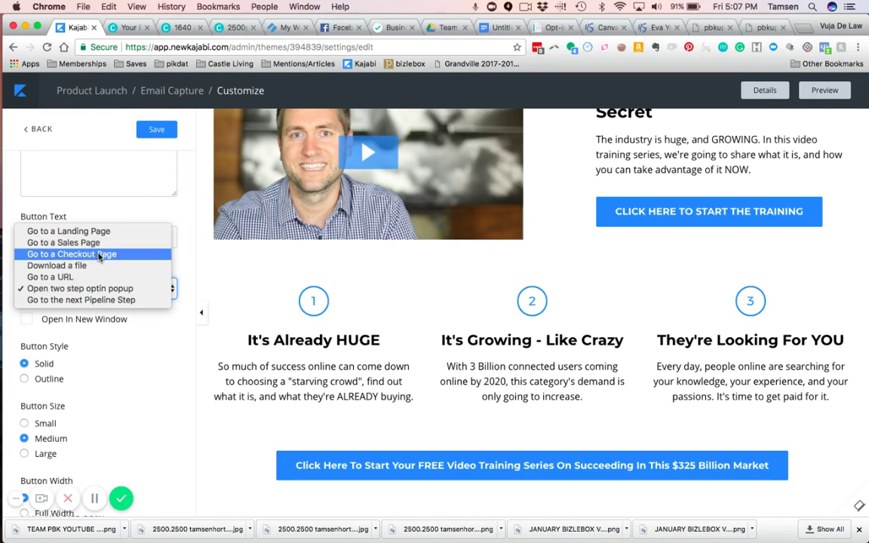
{"action": "left_click", "coordinate": [98, 258]}
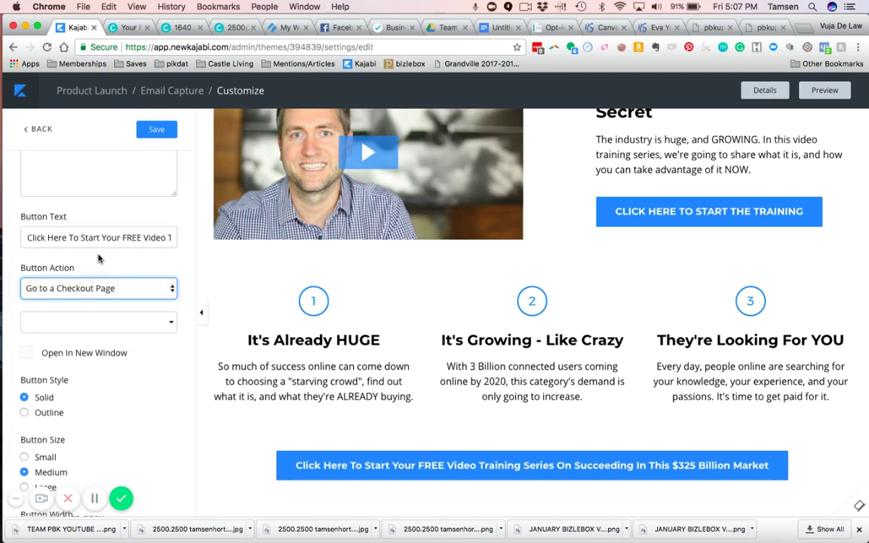
Target the Currency Offer UK$ checkout in a new window, with button text 'Currency UK$'
{"action": "left_click", "coordinate": [171, 324]}
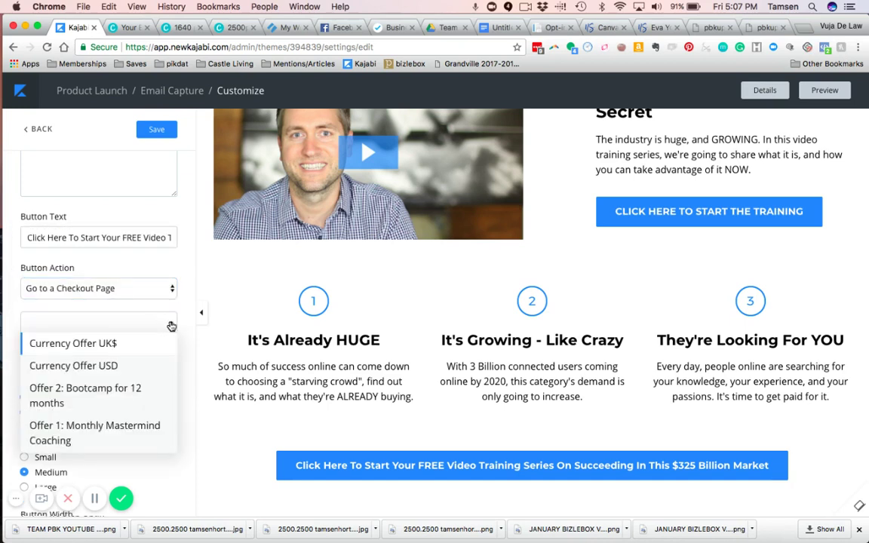
{"action": "left_click", "coordinate": [84, 344]}
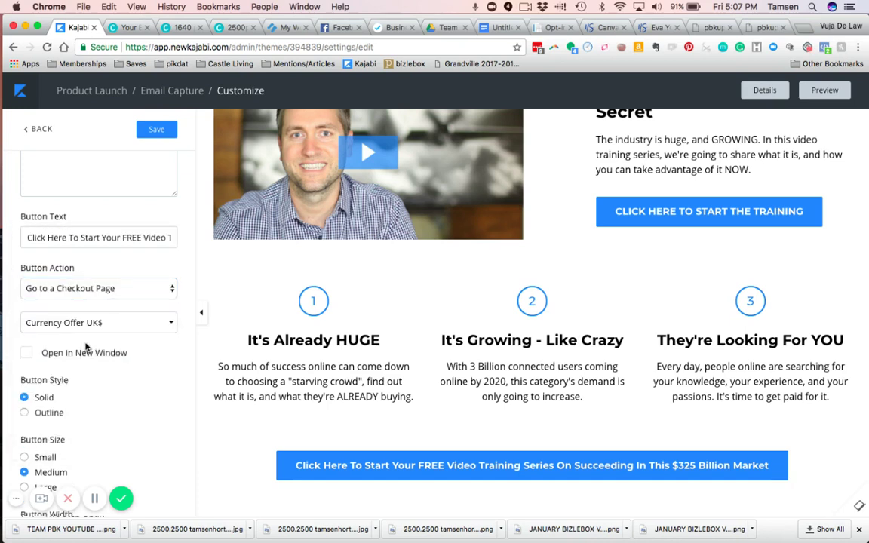
{"action": "left_click", "coordinate": [27, 354]}
{"action": "triple_click", "coordinate": [121, 238]}
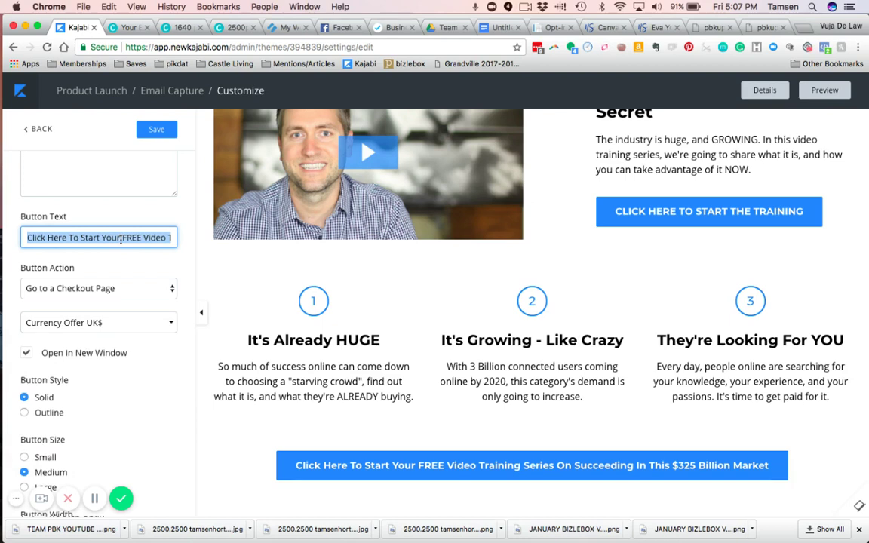
{"action": "type", "text": "Currency UK$"}
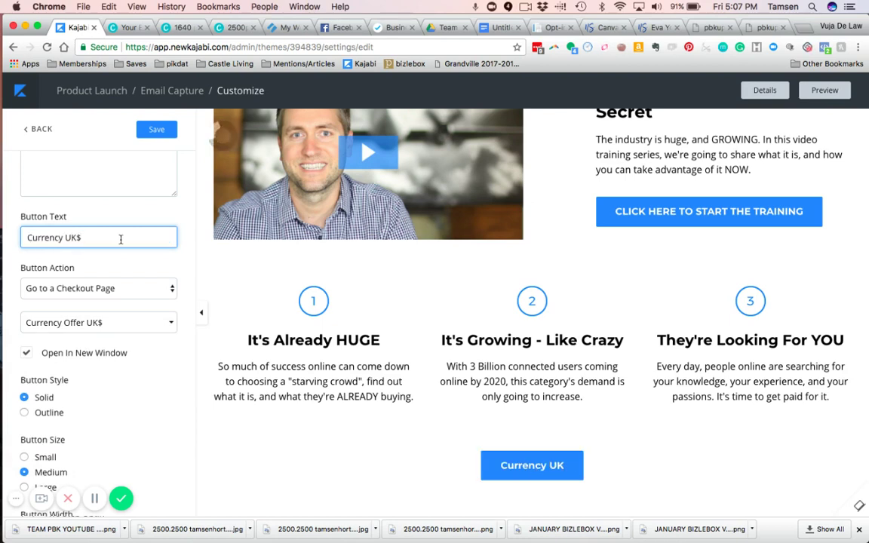
{"action": "left_click", "coordinate": [151, 131]}
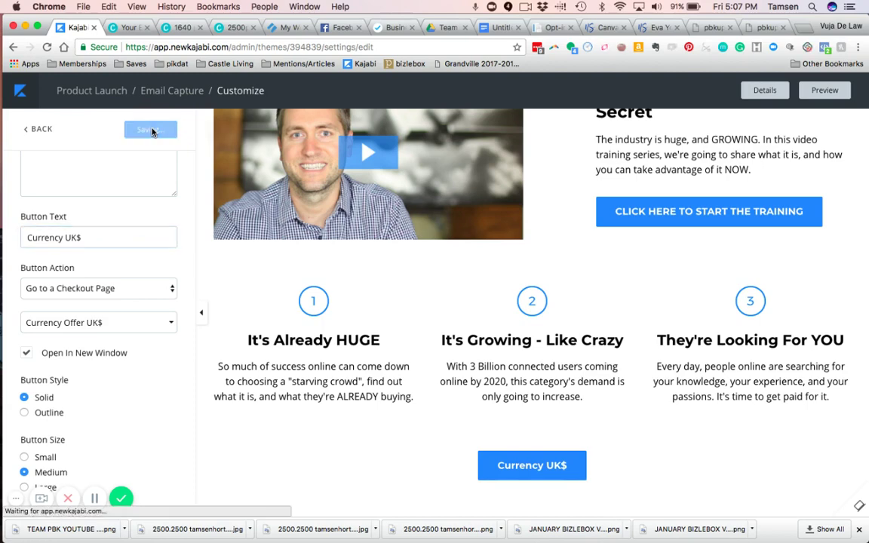